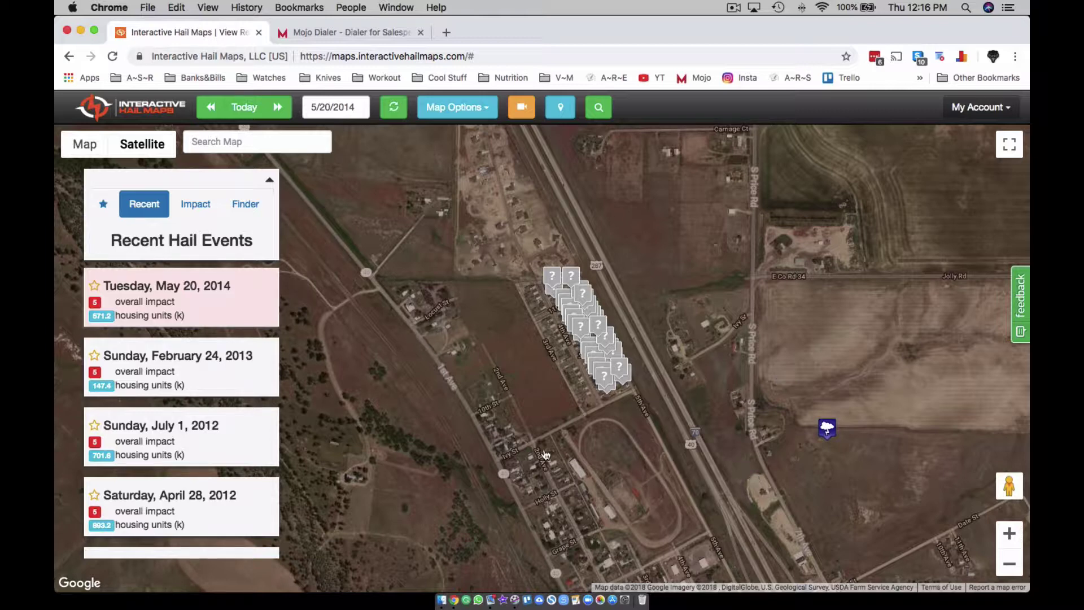
# Zoom out three levels to show Deer Trail inside the May 20, 2014 hail swath.
pyautogui.click(1007, 566)
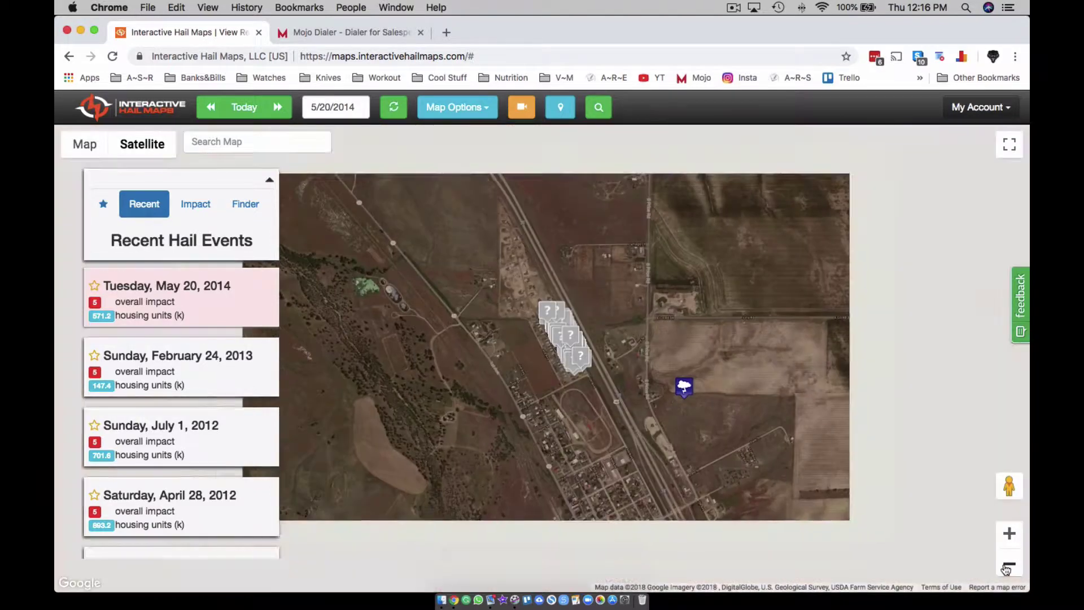
pyautogui.click(1009, 564)
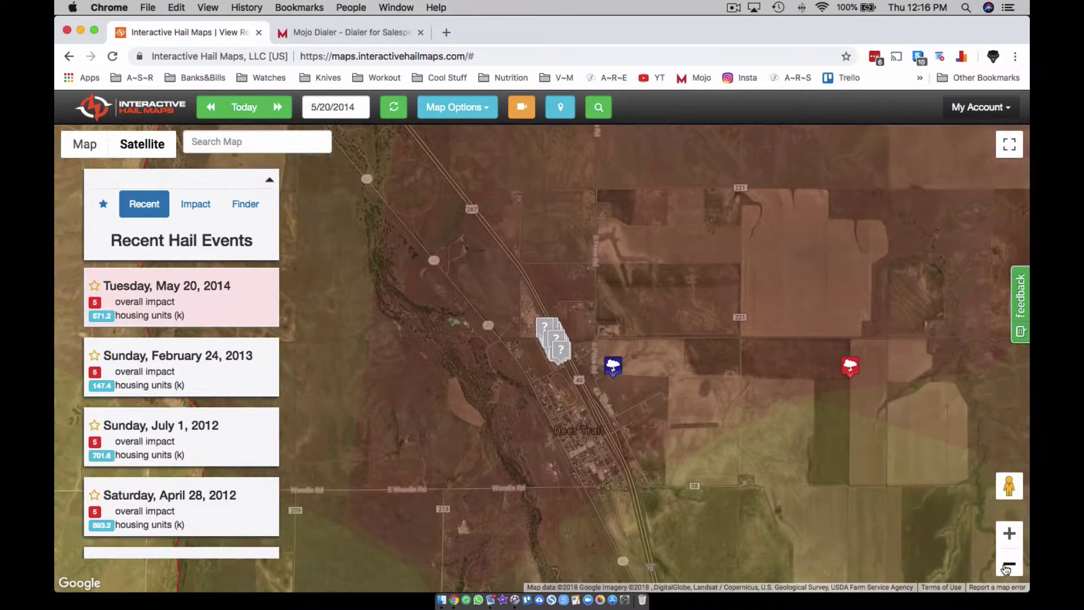
pyautogui.click(1009, 564)
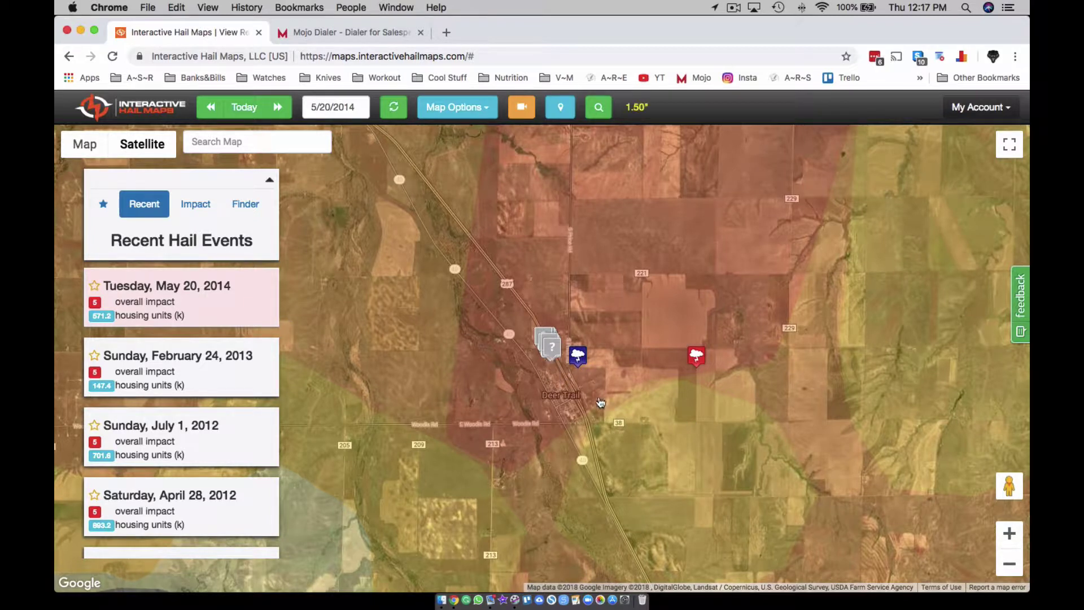
# Zoom in four levels on Deer Trail until the address markers spread apart.
pyautogui.click(1014, 537)
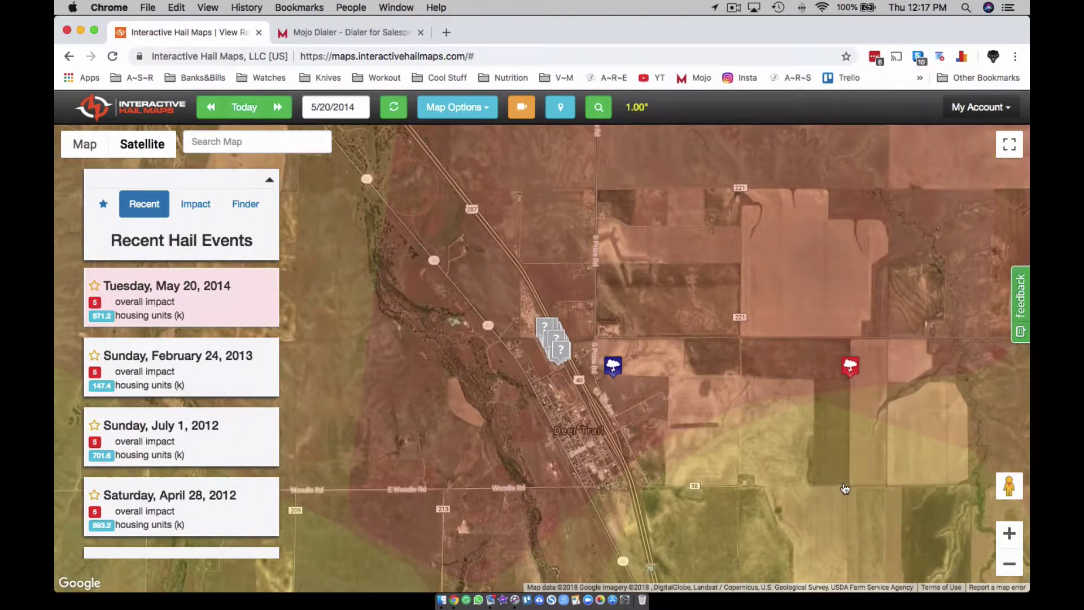
pyautogui.click(1012, 535)
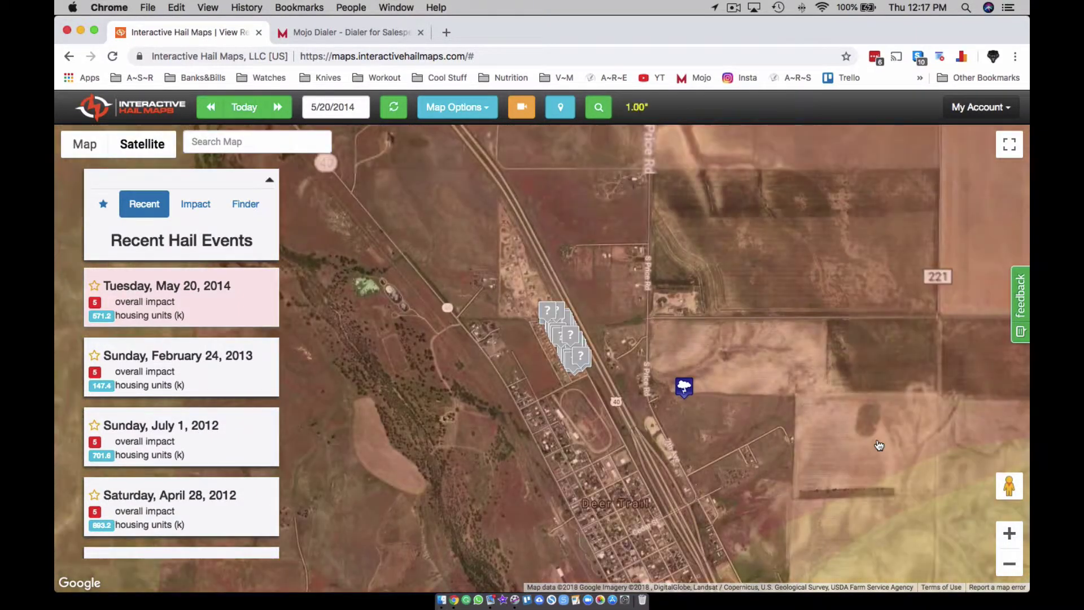
pyautogui.click(1012, 536)
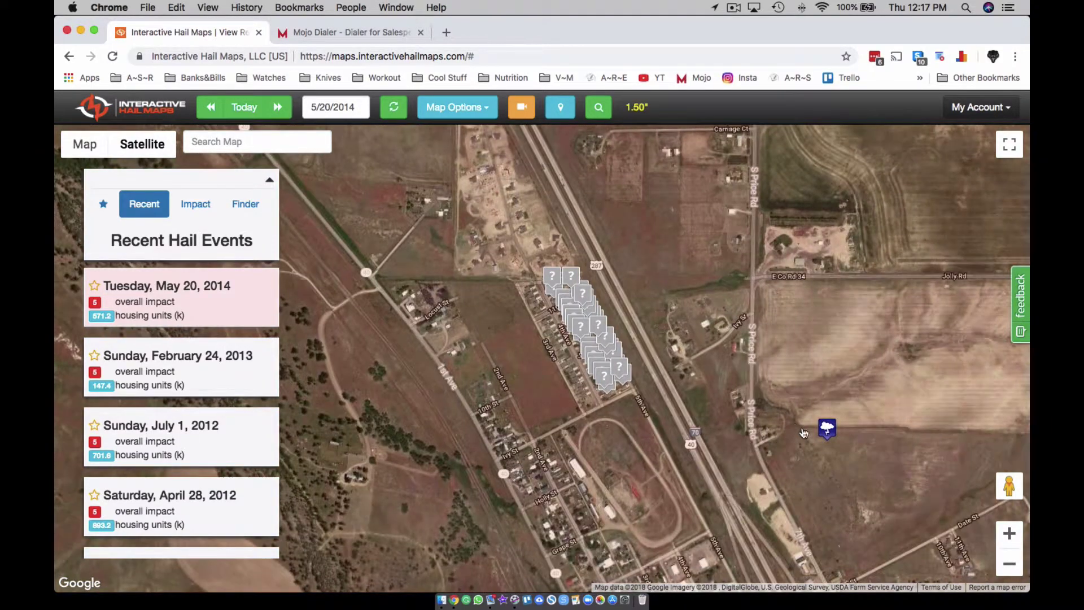
pyautogui.click(1010, 533)
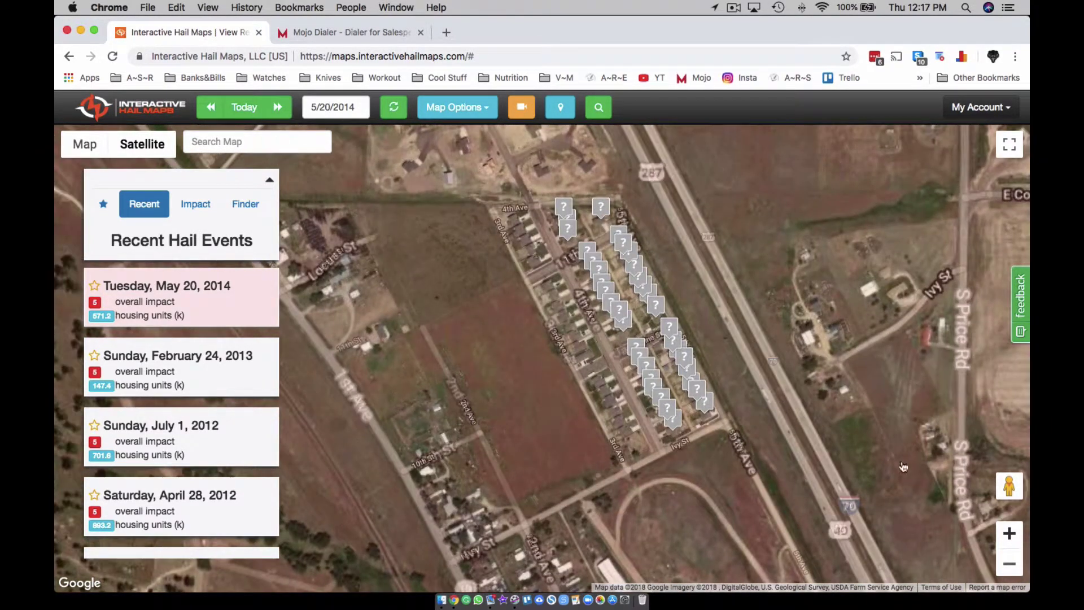
# Pan and zoom to the marked houses east of 4th Ave, between Jasmine St and 11th St.
pyautogui.moveTo(797, 393); pyautogui.dragTo(740, 405)
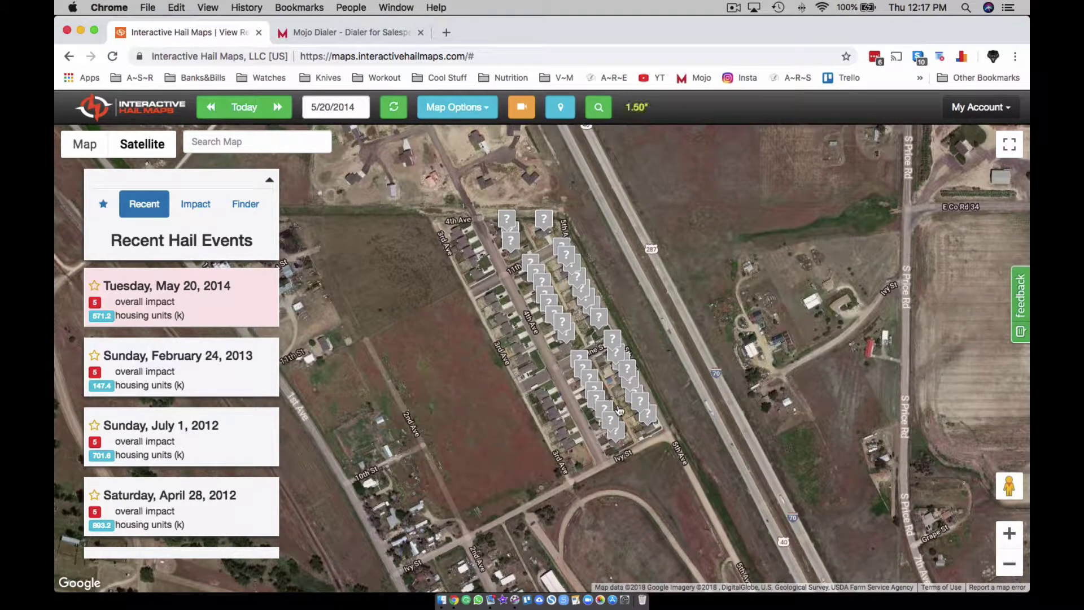
pyautogui.click(1010, 533)
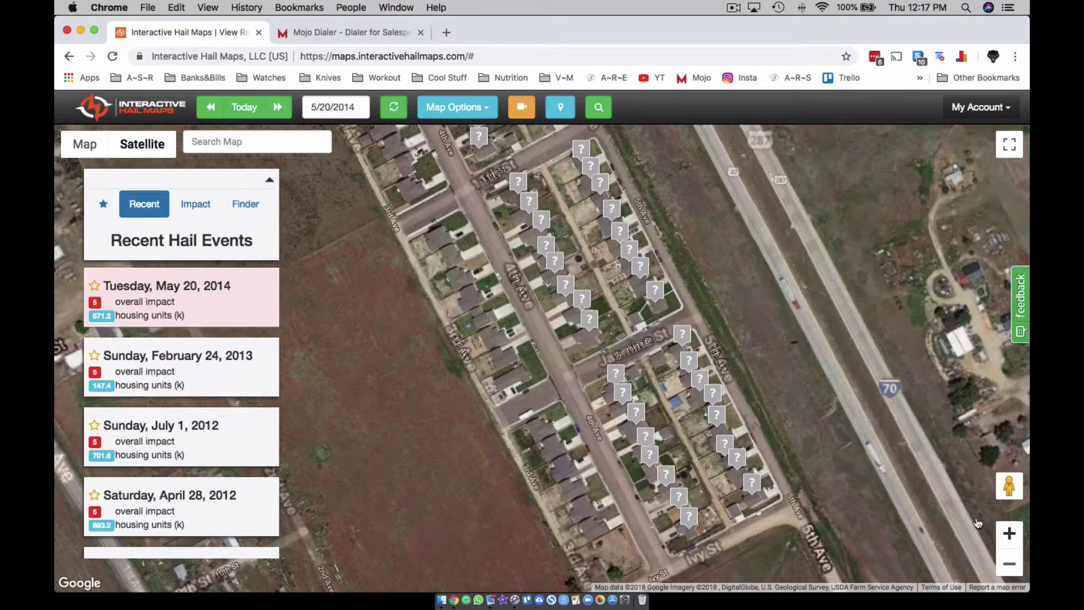
pyautogui.moveTo(841, 418); pyautogui.dragTo(842, 291)
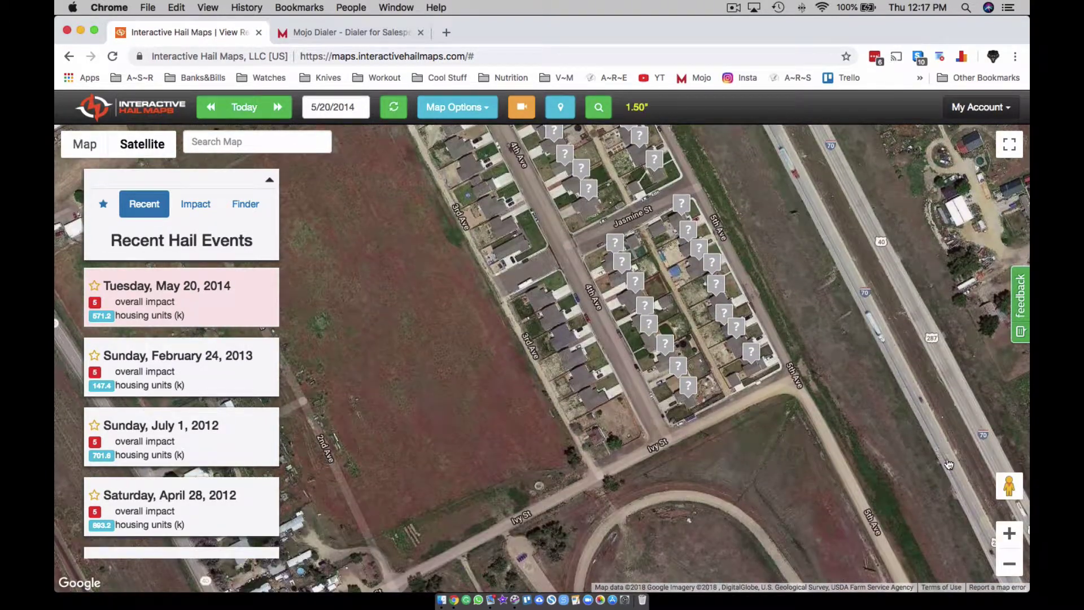
pyautogui.click(1009, 534)
pyautogui.moveTo(868, 324)
pyautogui.mouseDown()
pyautogui.moveTo(799, 479)
pyautogui.moveTo(808, 583)
pyautogui.mouseUp()
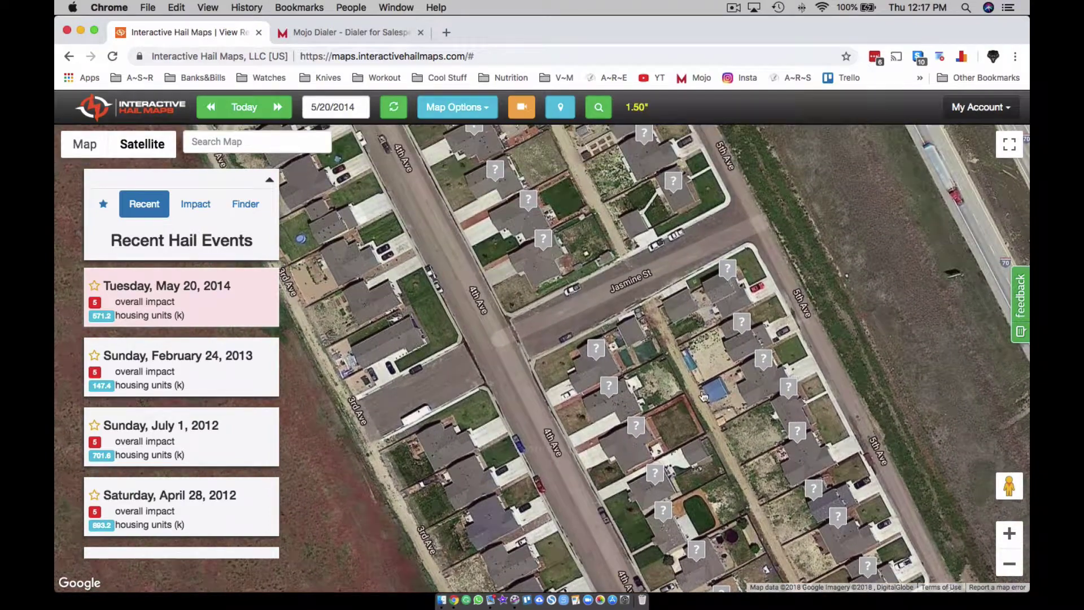
pyautogui.moveTo(756, 414); pyautogui.dragTo(762, 519)
pyautogui.moveTo(559, 293); pyautogui.dragTo(619, 413)
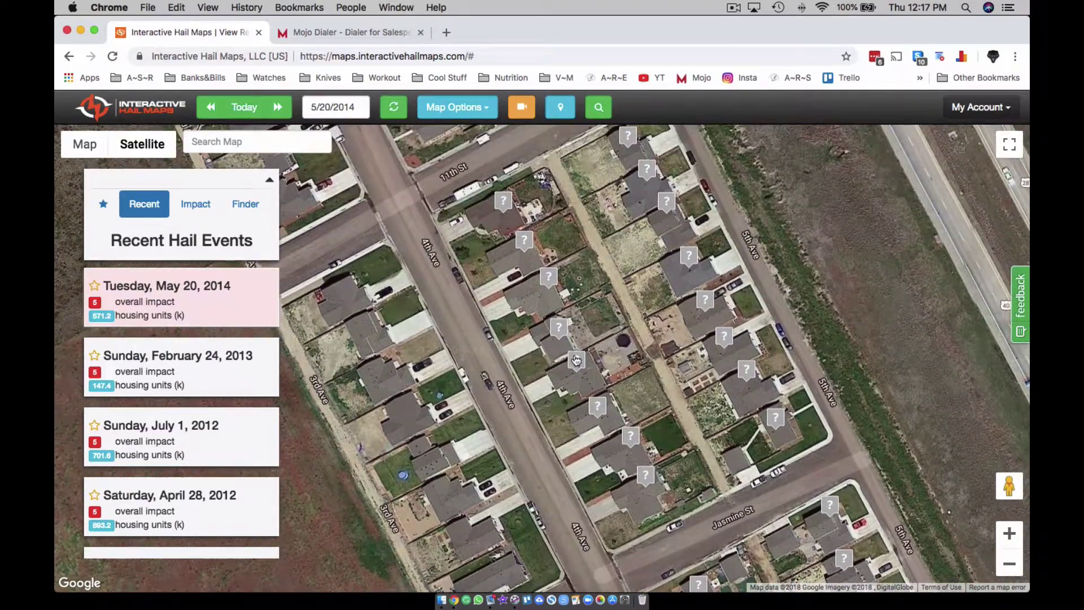
pyautogui.click(576, 362)
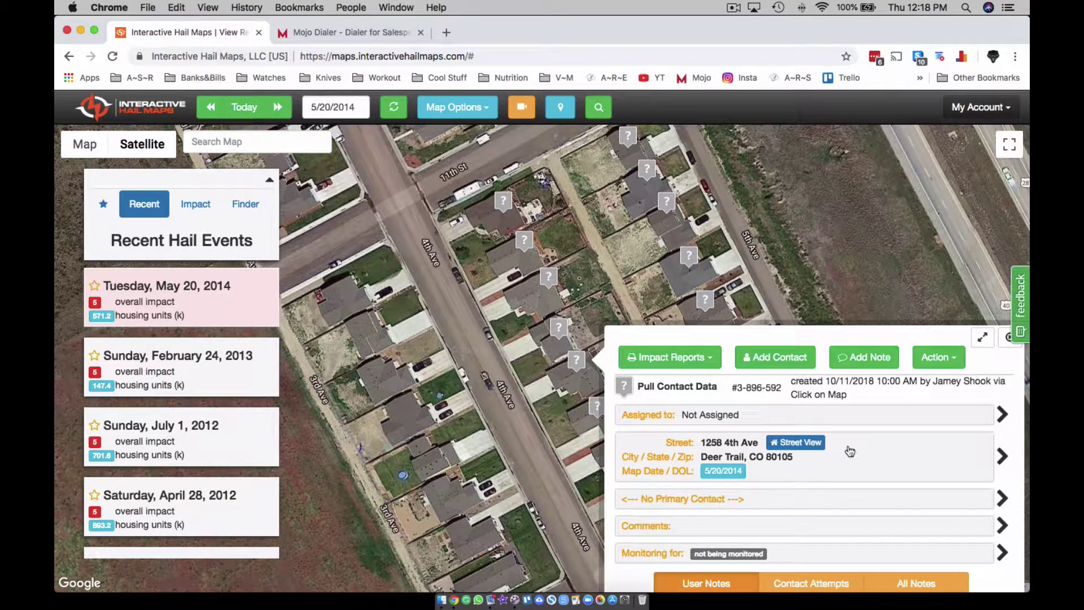
pyautogui.click(1005, 338)
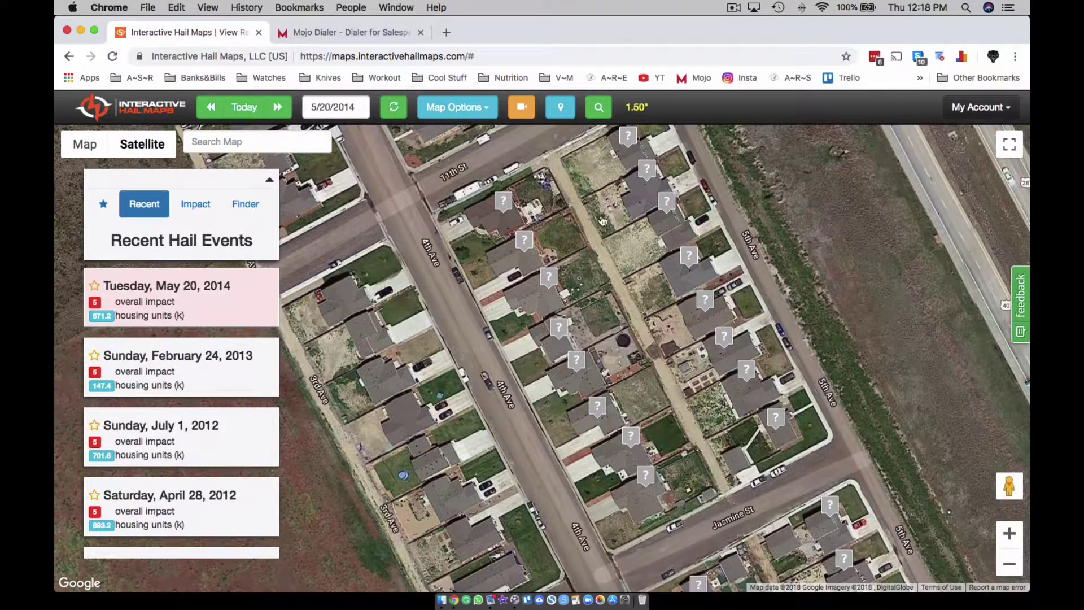
pyautogui.click(509, 204)
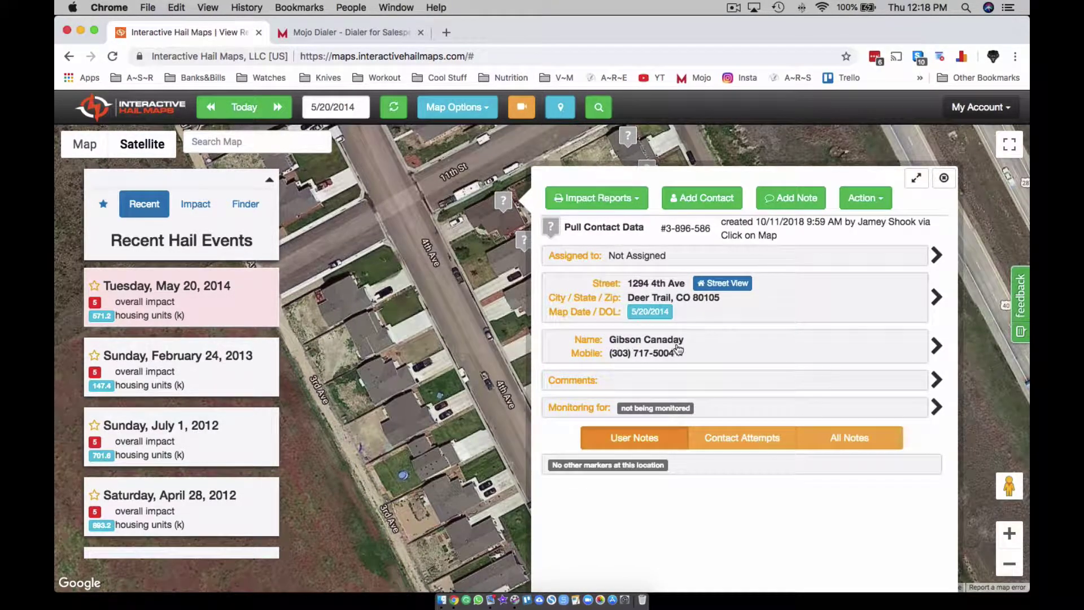
pyautogui.click(711, 353)
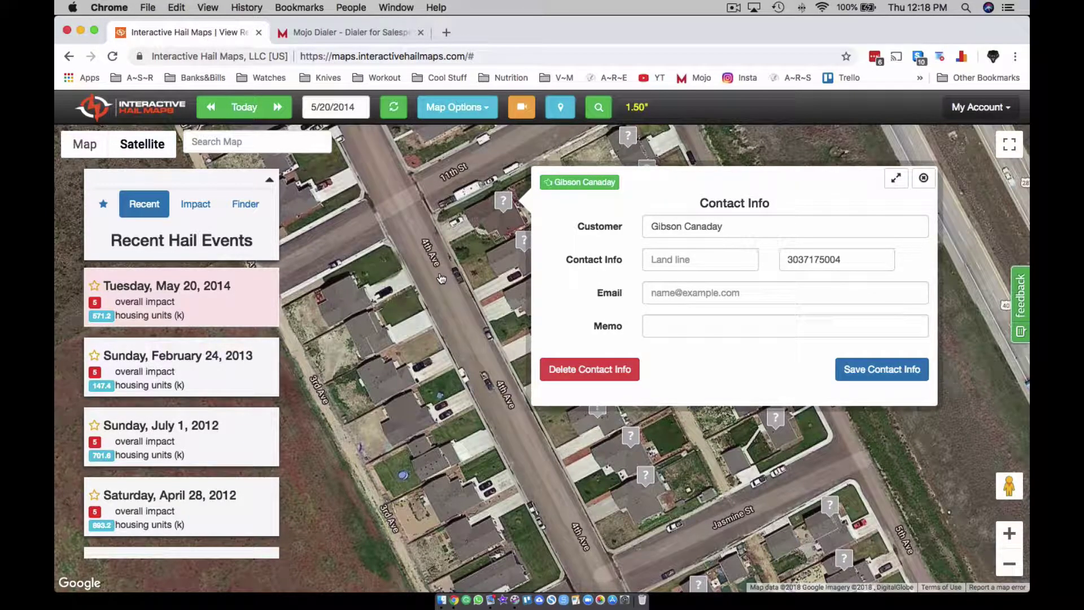
pyautogui.click(924, 178)
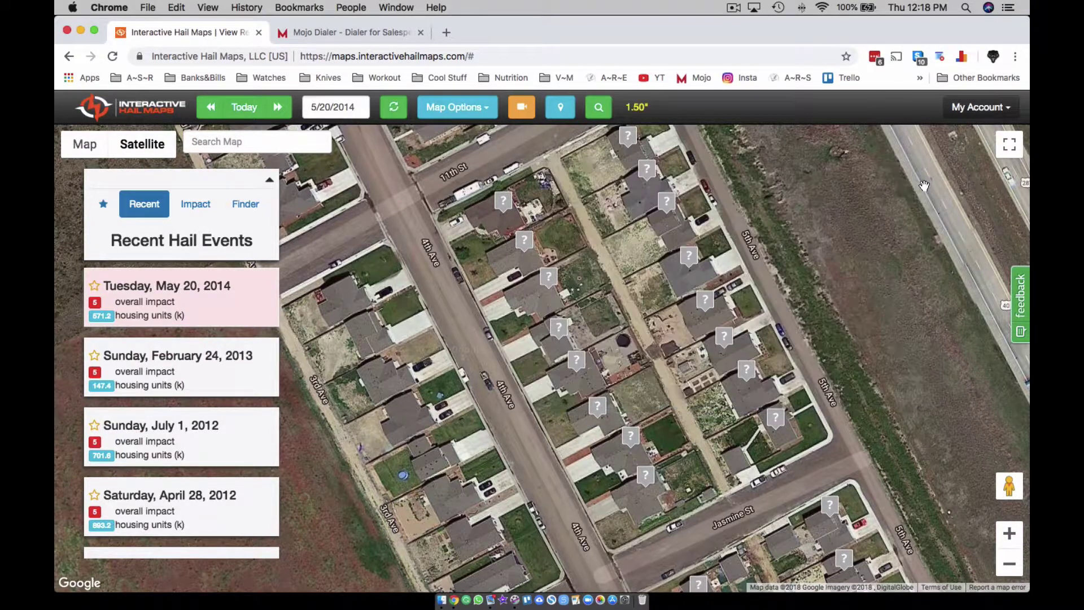
pyautogui.click(525, 242)
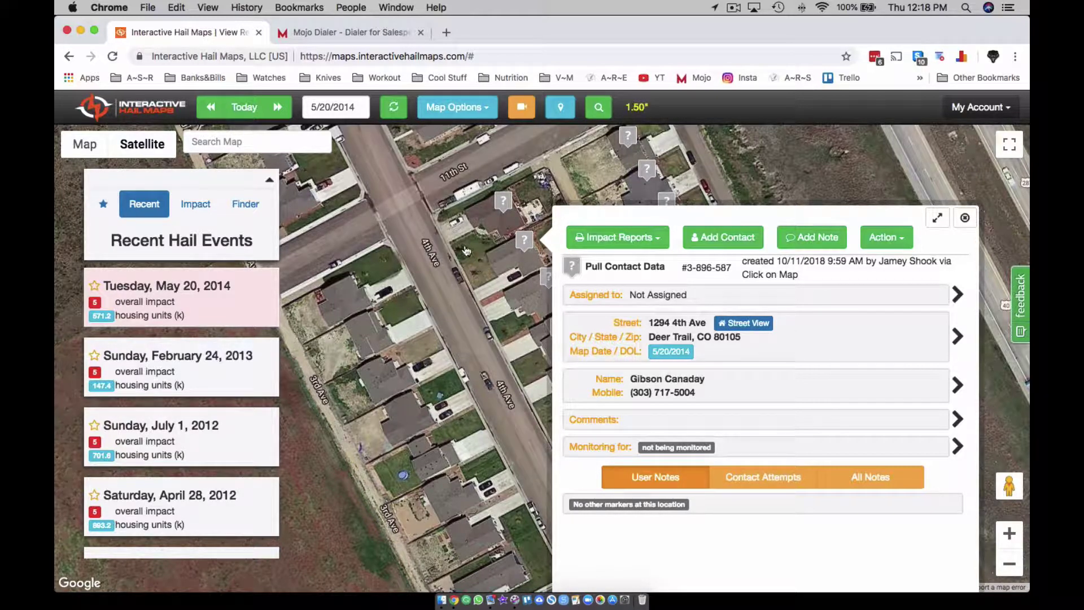
pyautogui.click(964, 219)
pyautogui.moveTo(729, 319); pyautogui.dragTo(671, 237)
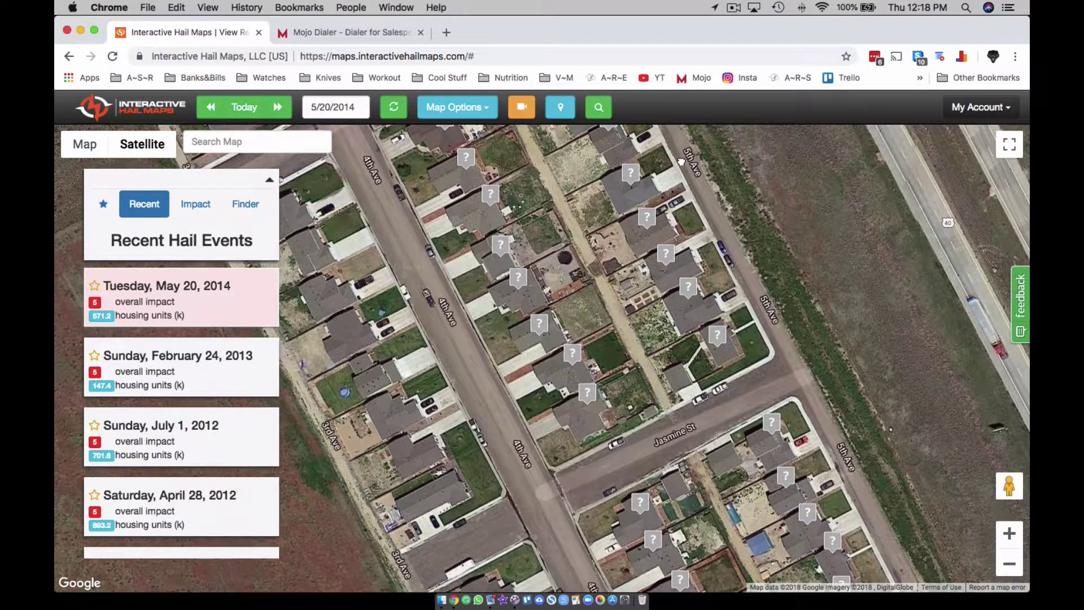
pyautogui.moveTo(648, 341); pyautogui.dragTo(665, 166)
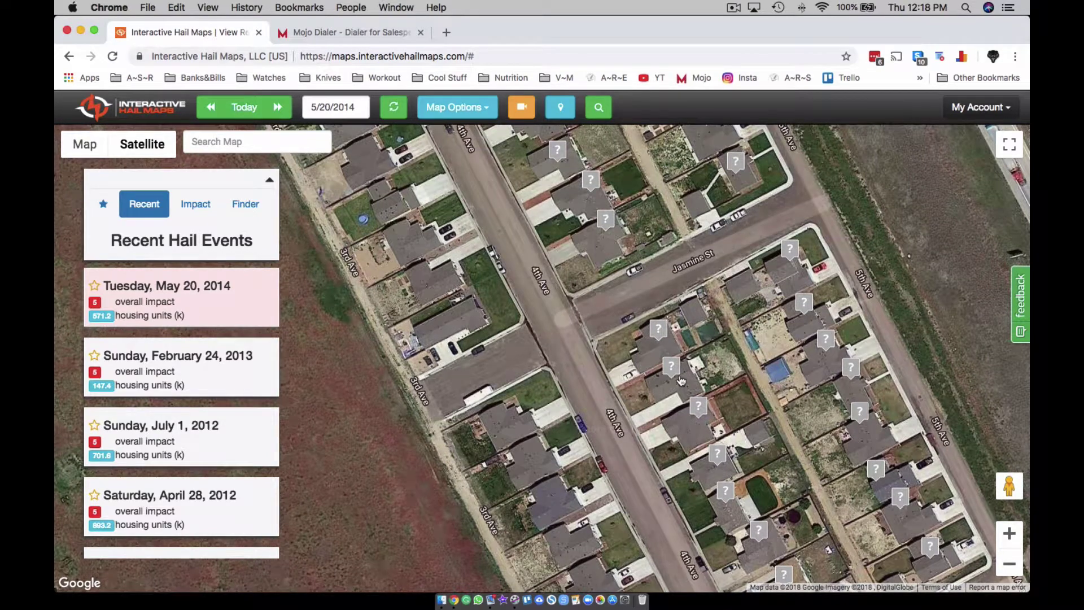
pyautogui.click(671, 369)
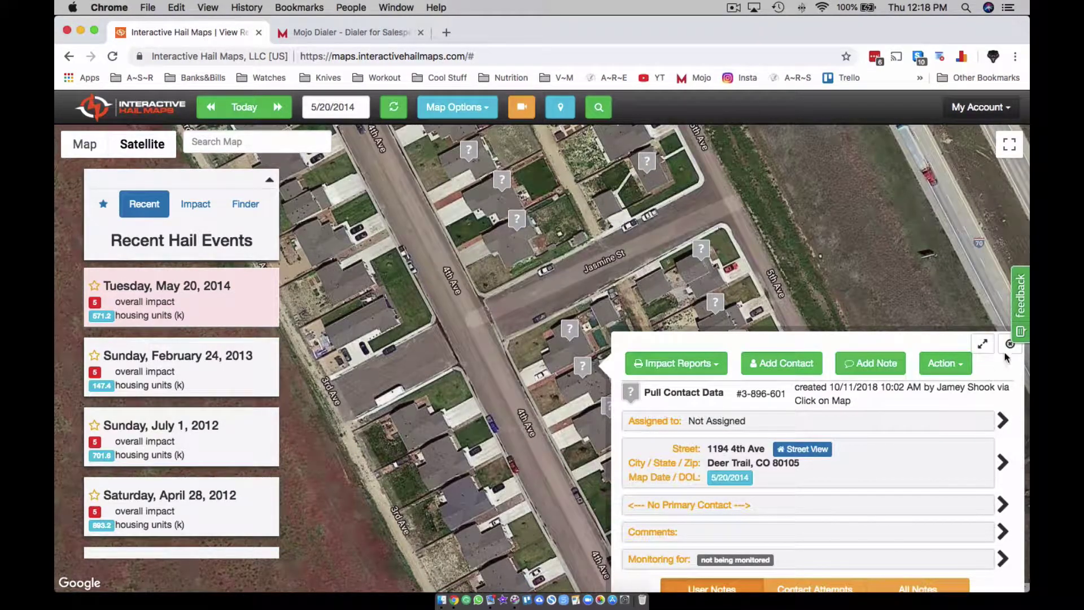
pyautogui.click(1010, 346)
pyautogui.moveTo(791, 373); pyautogui.dragTo(777, 223)
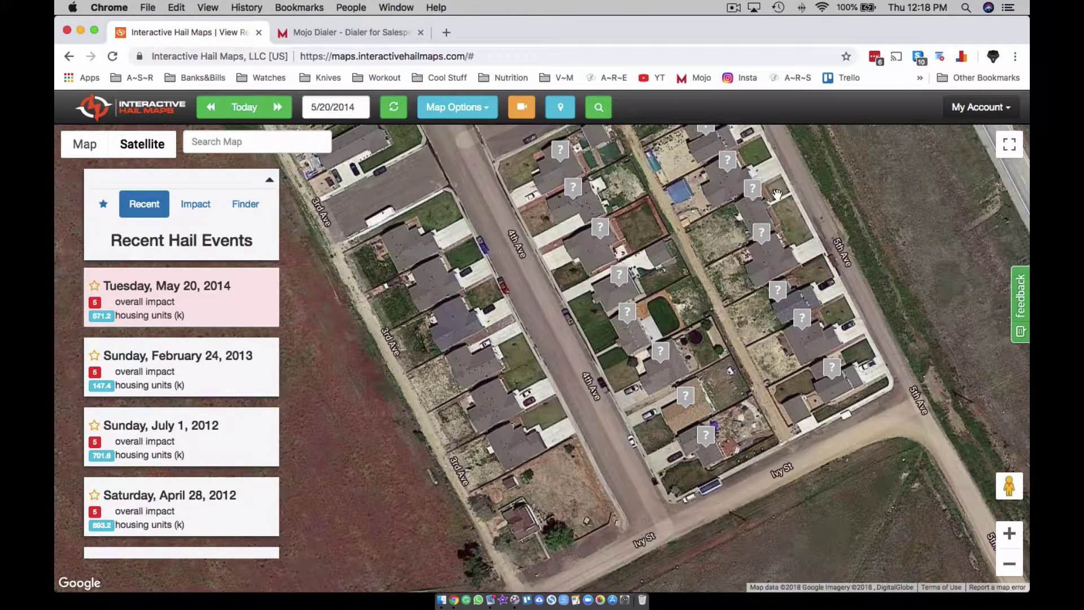
pyautogui.click(706, 435)
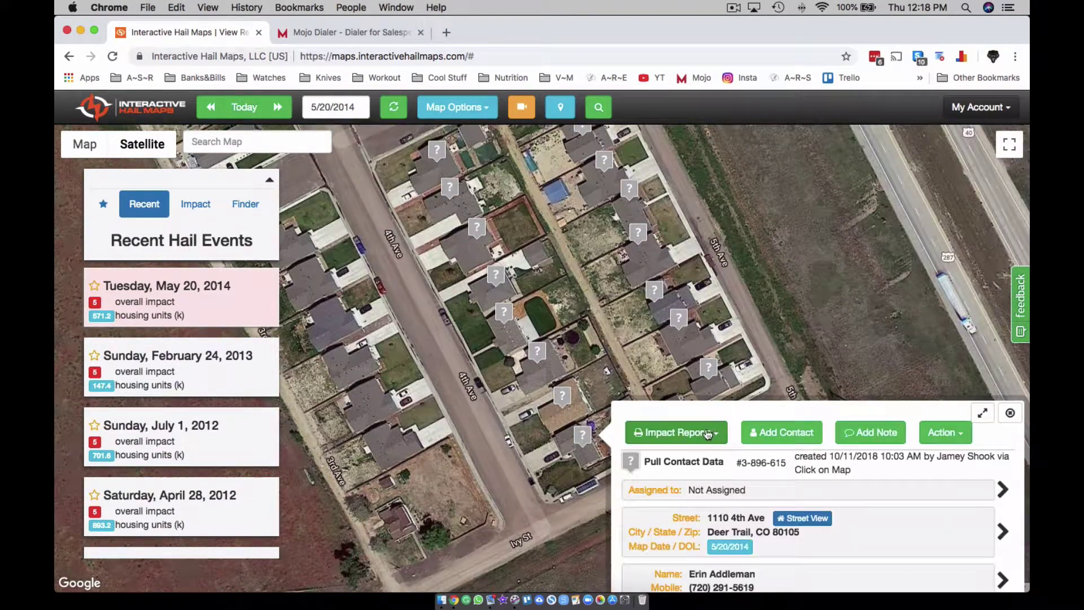
pyautogui.moveTo(868, 456); pyautogui.dragTo(859, 309)
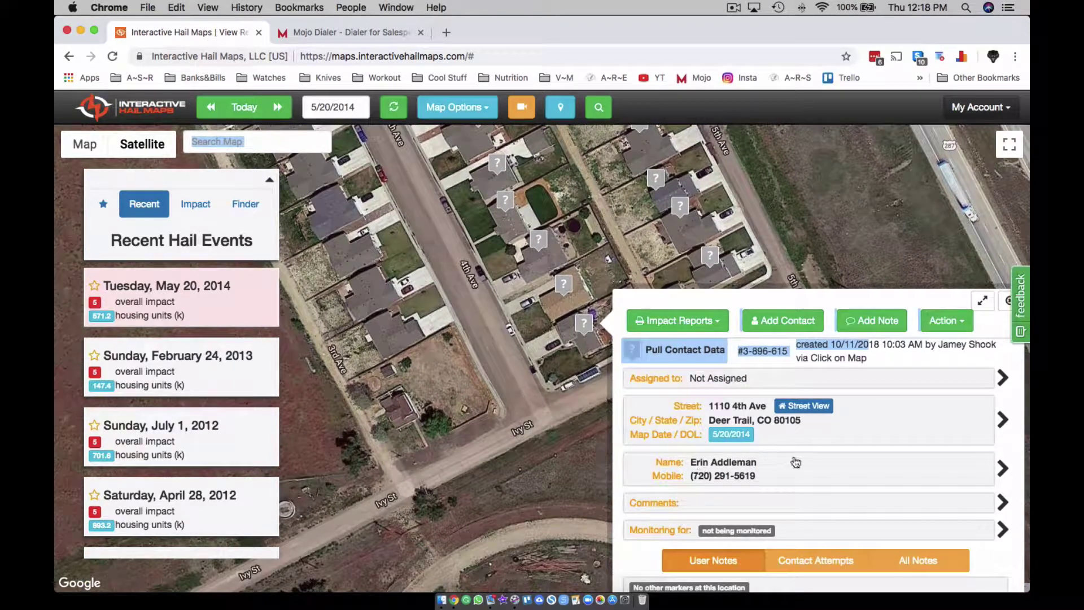
pyautogui.click(796, 462)
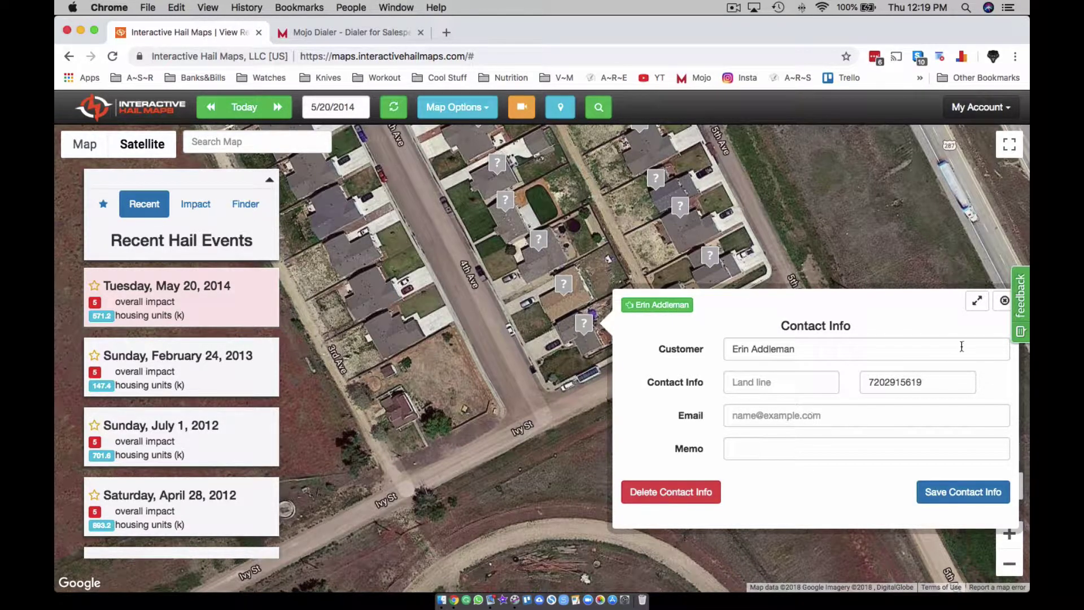
pyautogui.click(1004, 301)
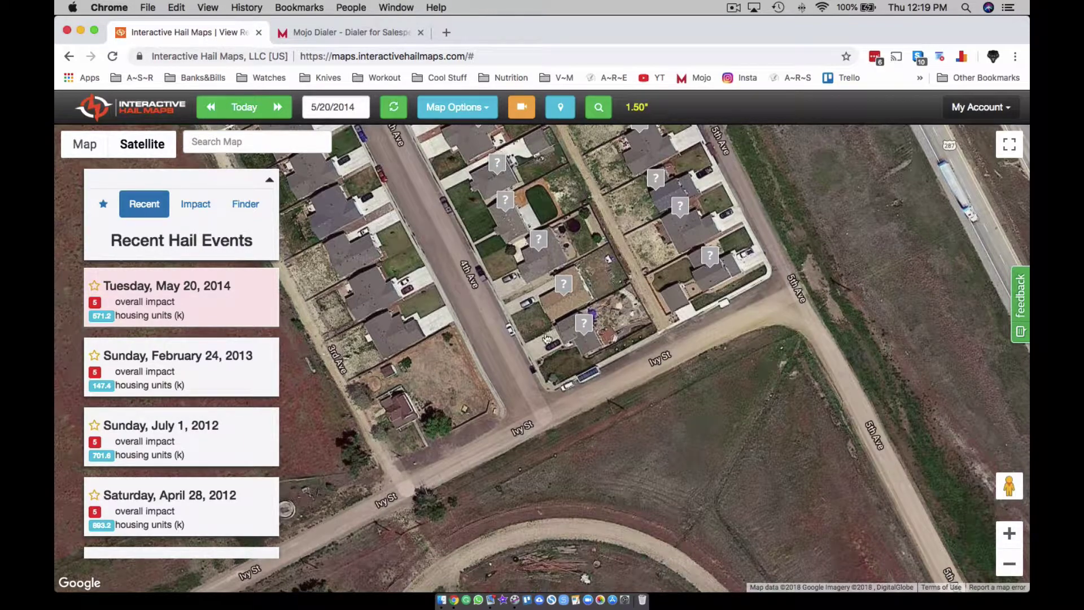
pyautogui.scroll(-5, 506, 369)
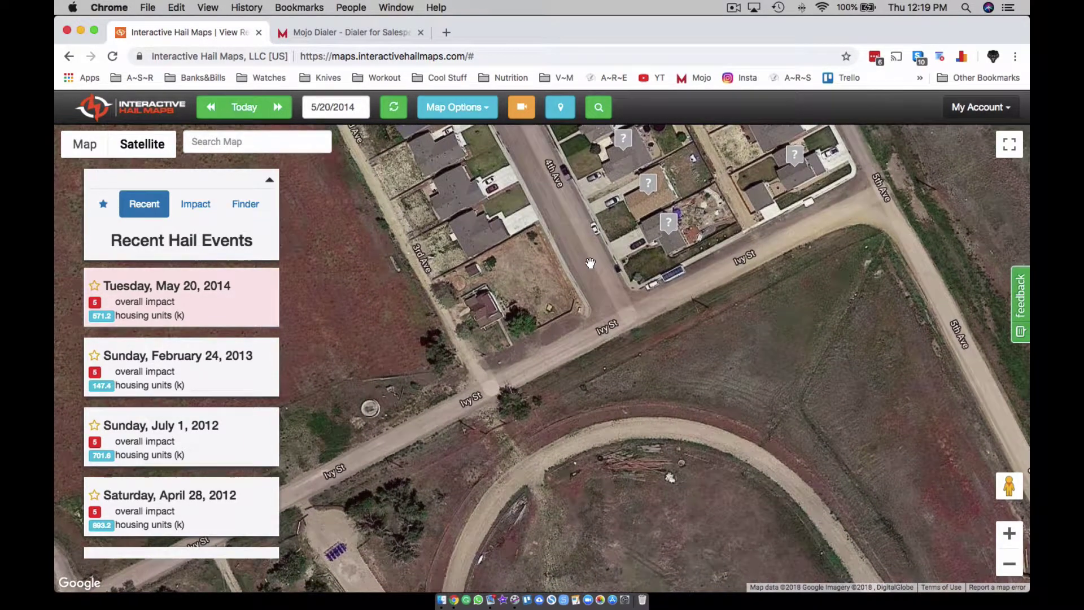
pyautogui.click(484, 305)
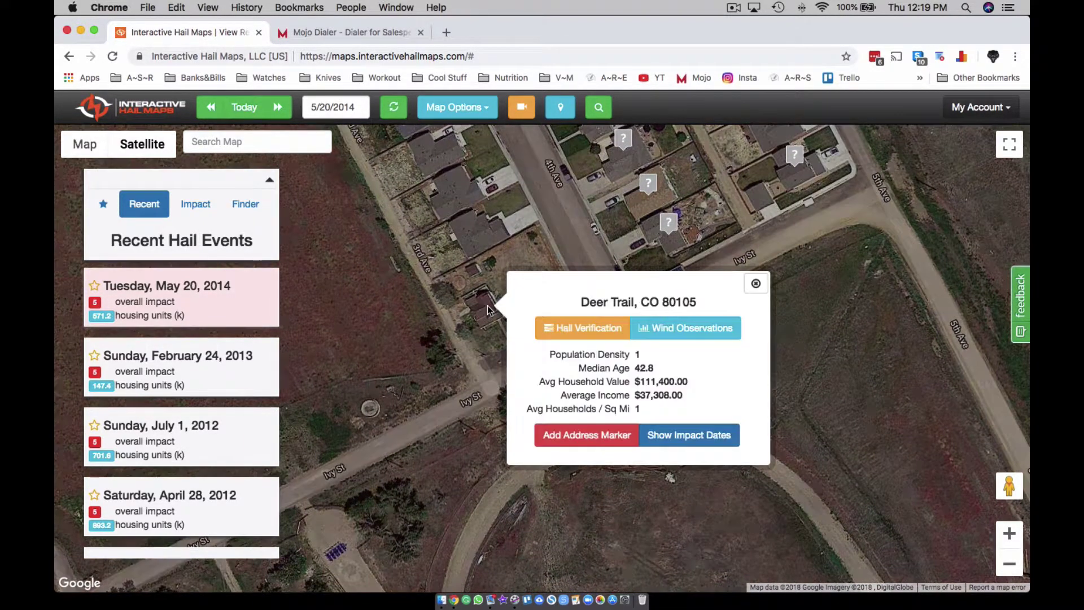
pyautogui.click(586, 435)
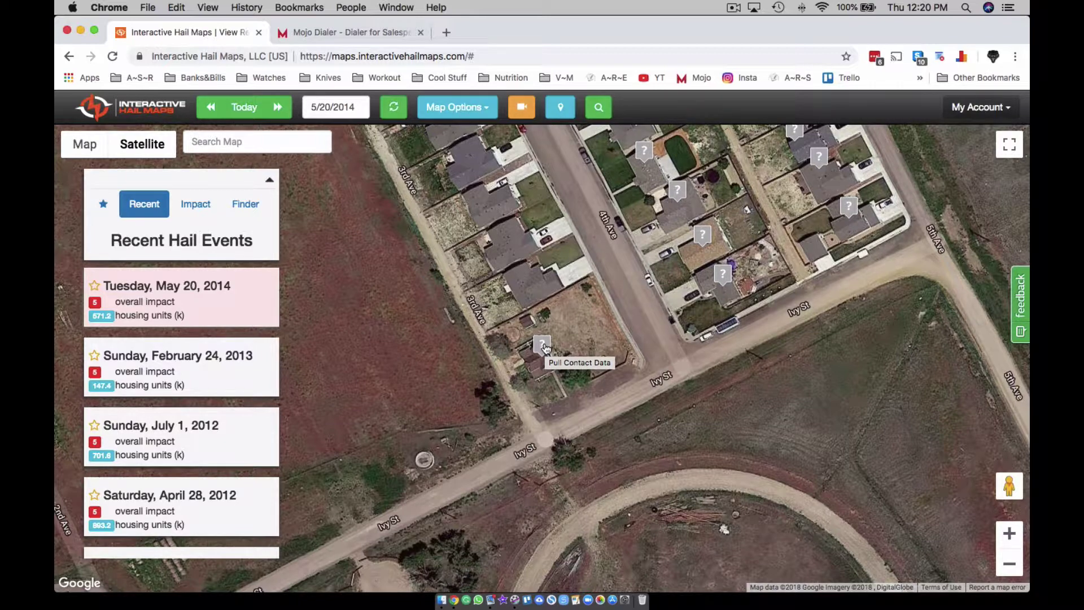
pyautogui.click(543, 345)
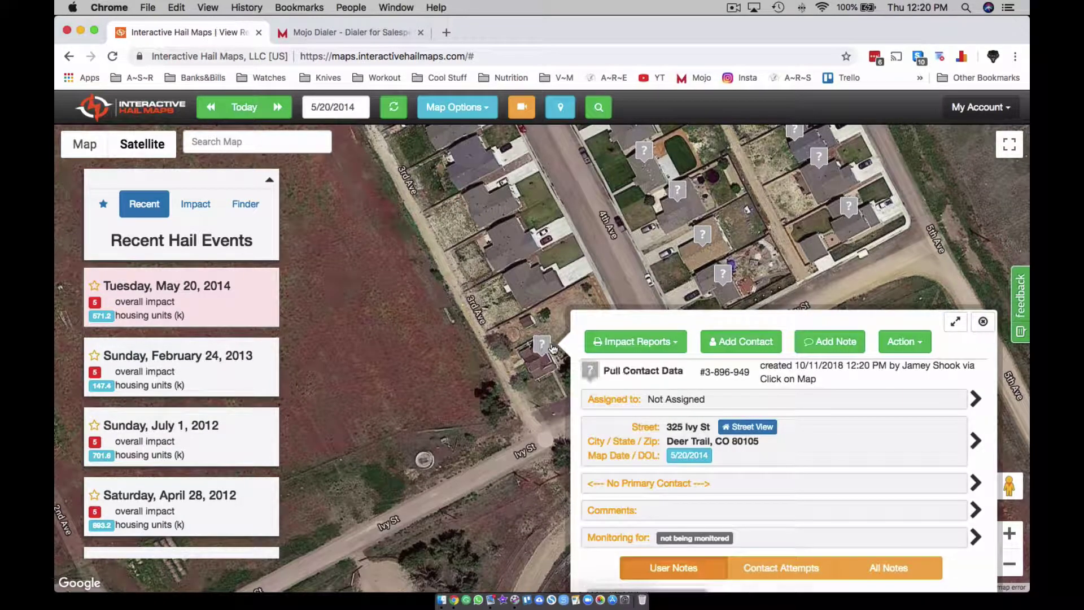
pyautogui.click(918, 342)
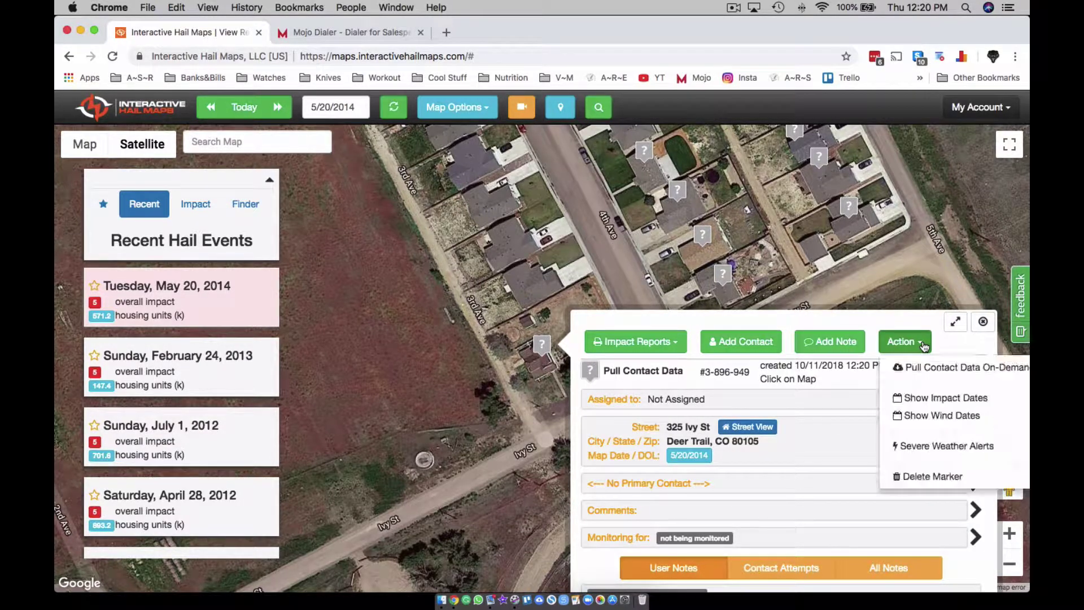
pyautogui.click(925, 366)
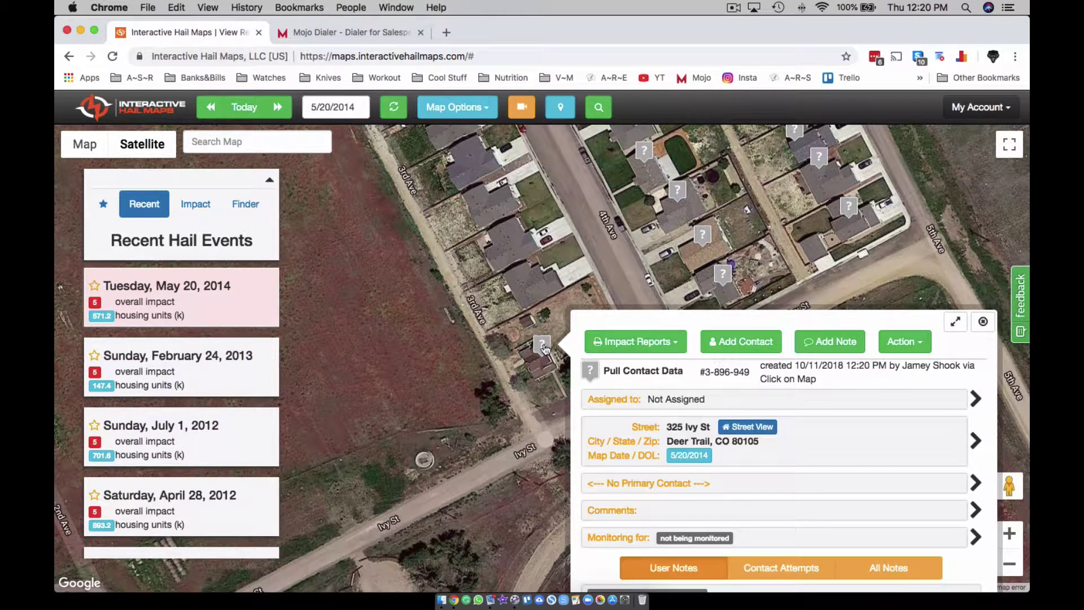
pyautogui.click(915, 342)
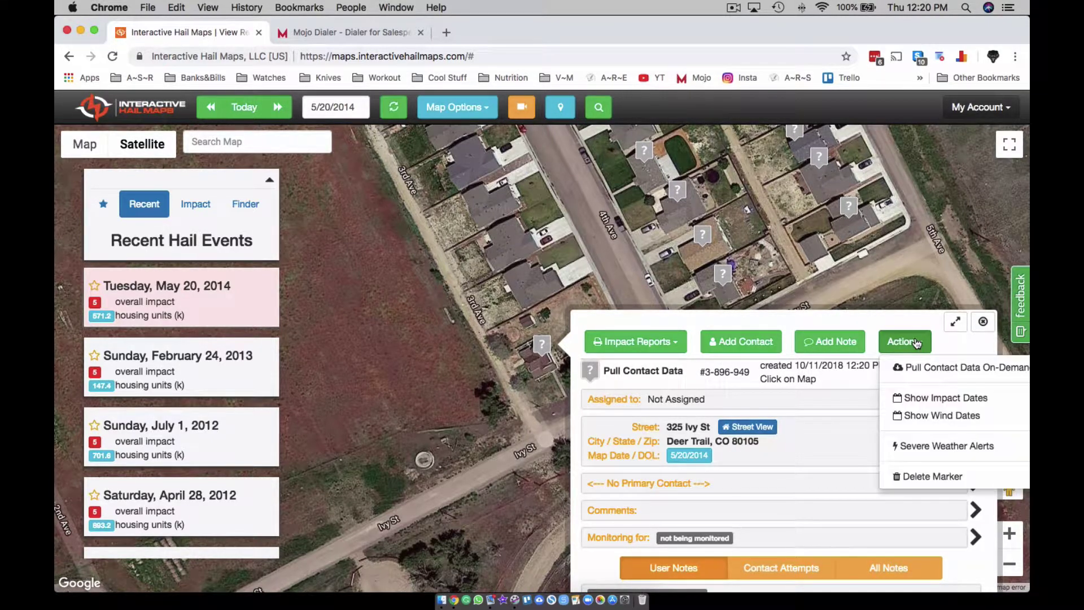
pyautogui.click(919, 369)
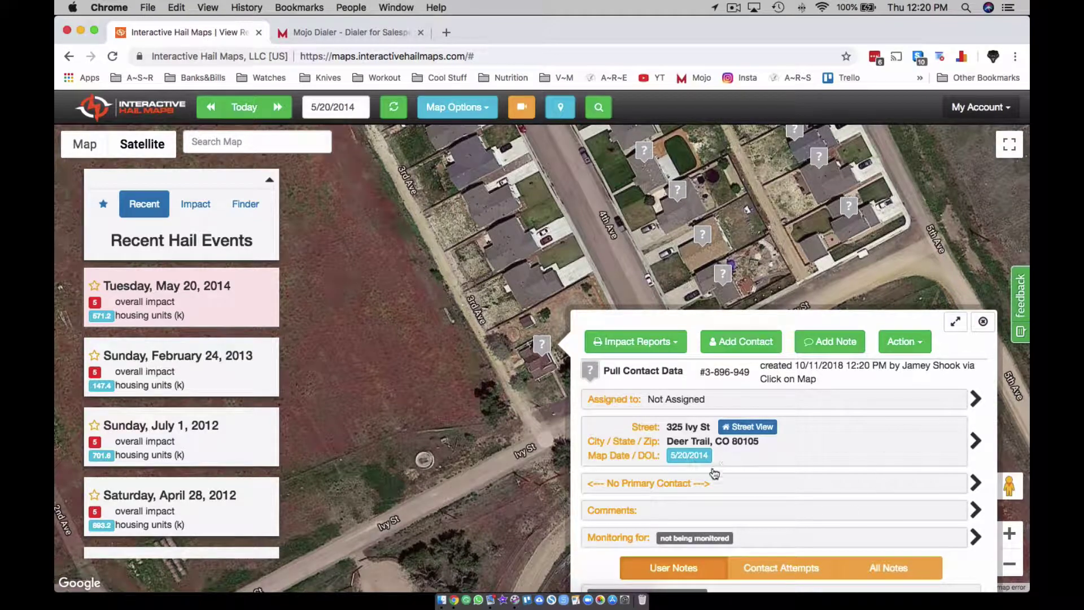
pyautogui.click(983, 321)
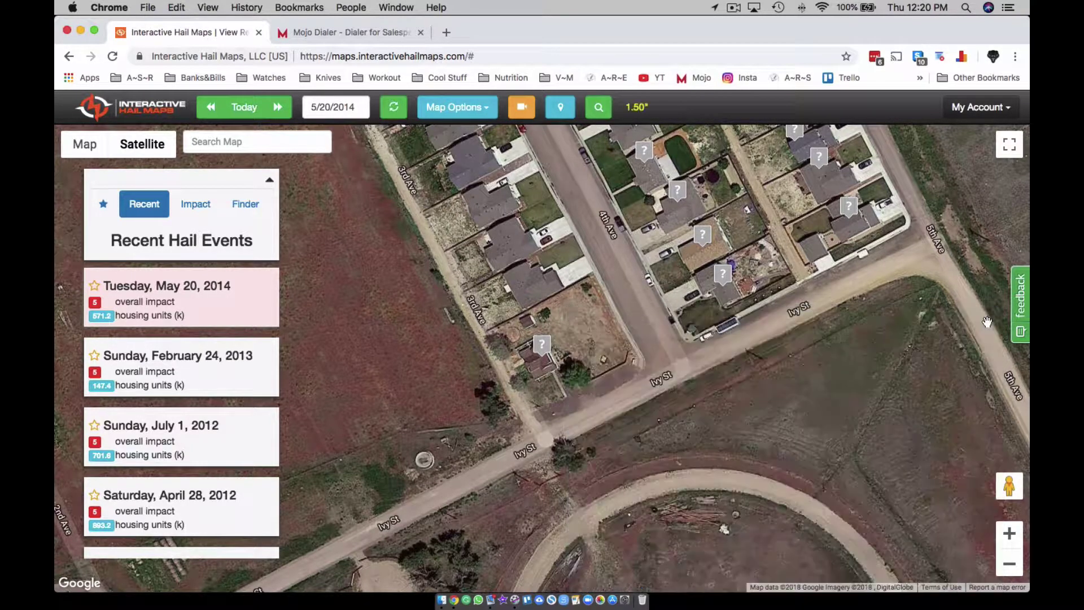
pyautogui.click(531, 278)
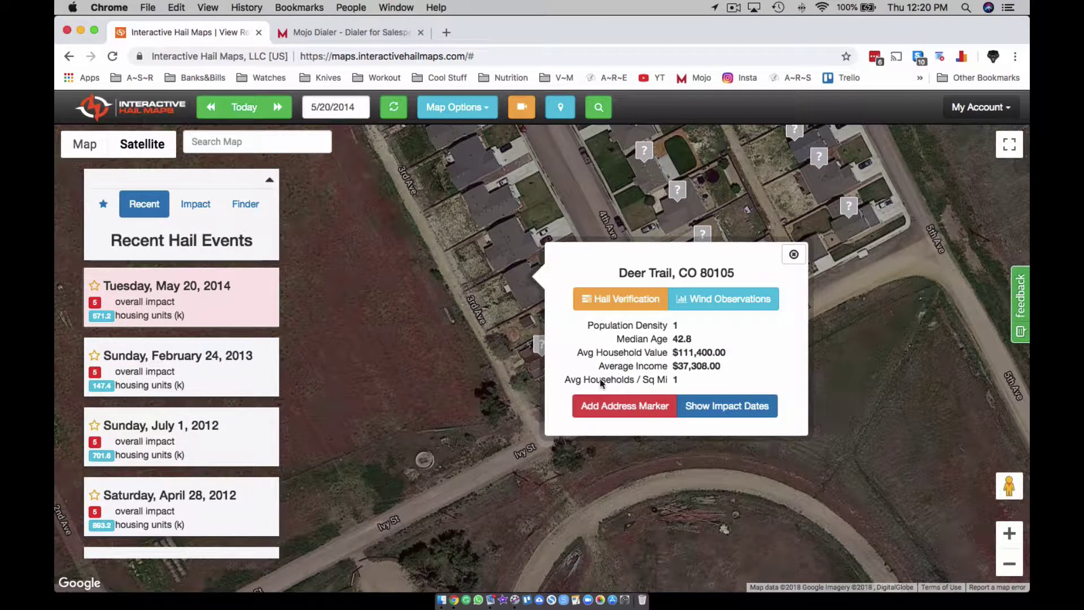
pyautogui.click(610, 408)
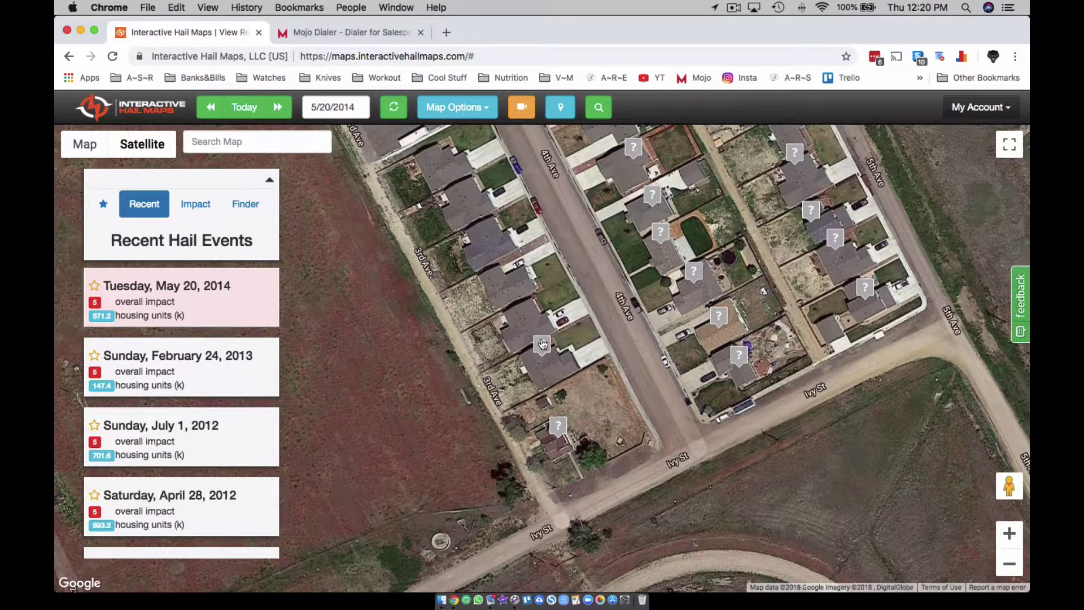
pyautogui.click(544, 343)
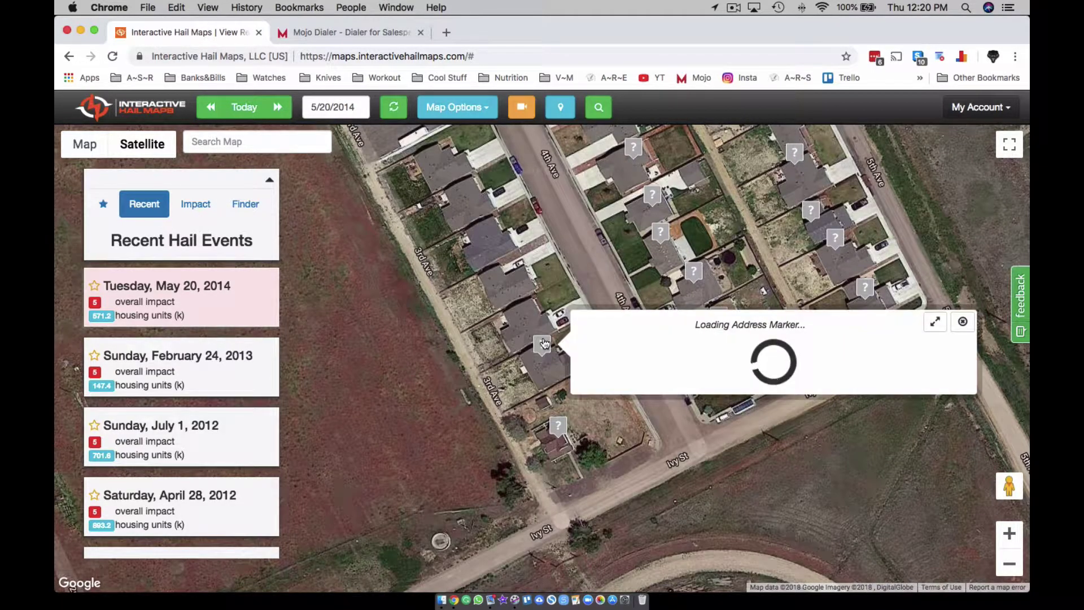
pyautogui.click(908, 343)
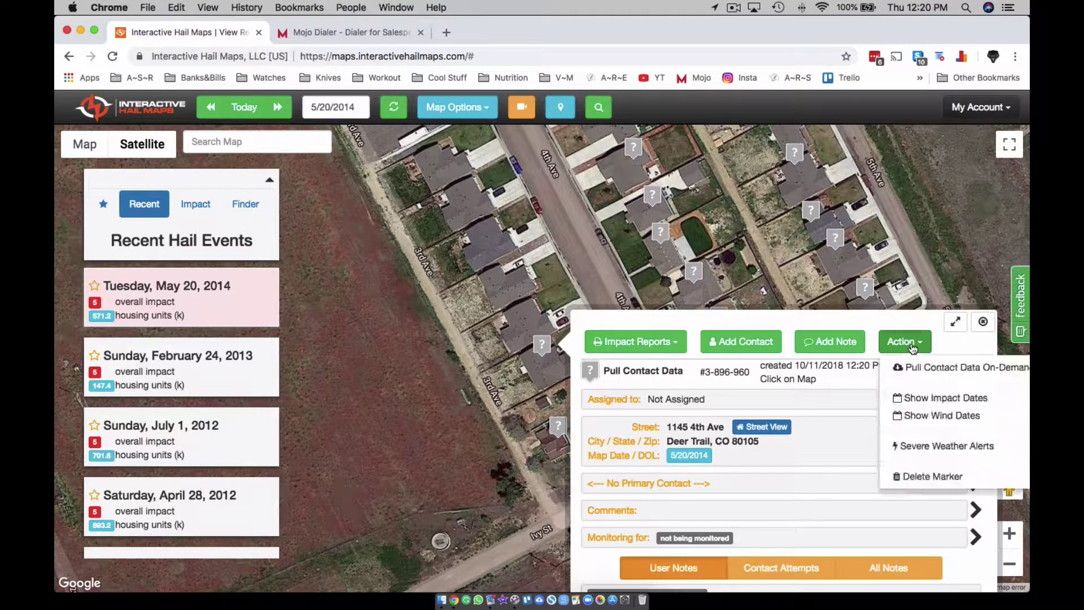
pyautogui.click(920, 369)
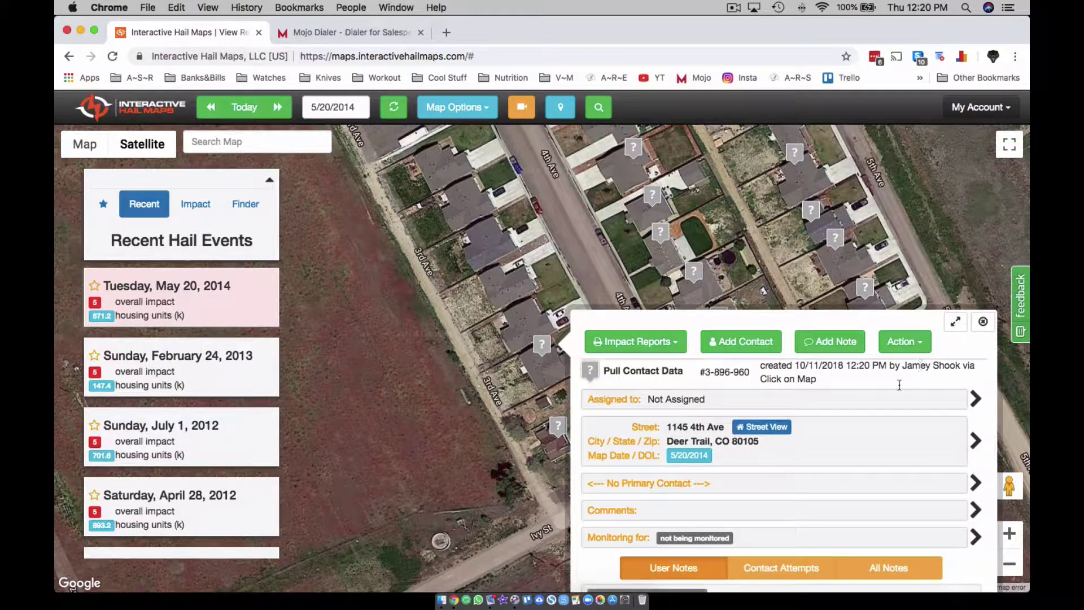
pyautogui.click(984, 322)
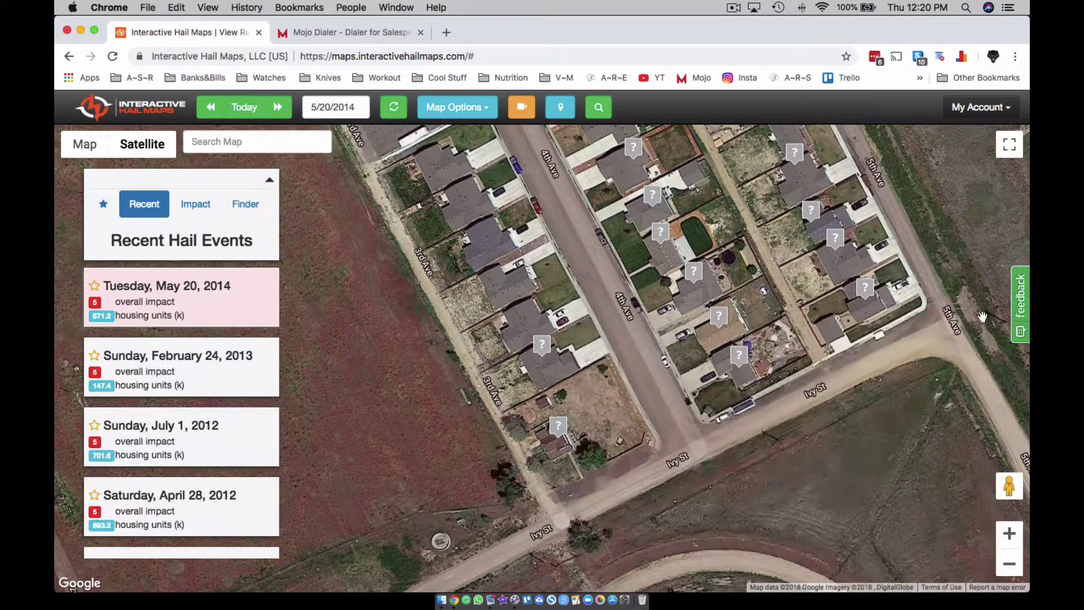
pyautogui.click(537, 320)
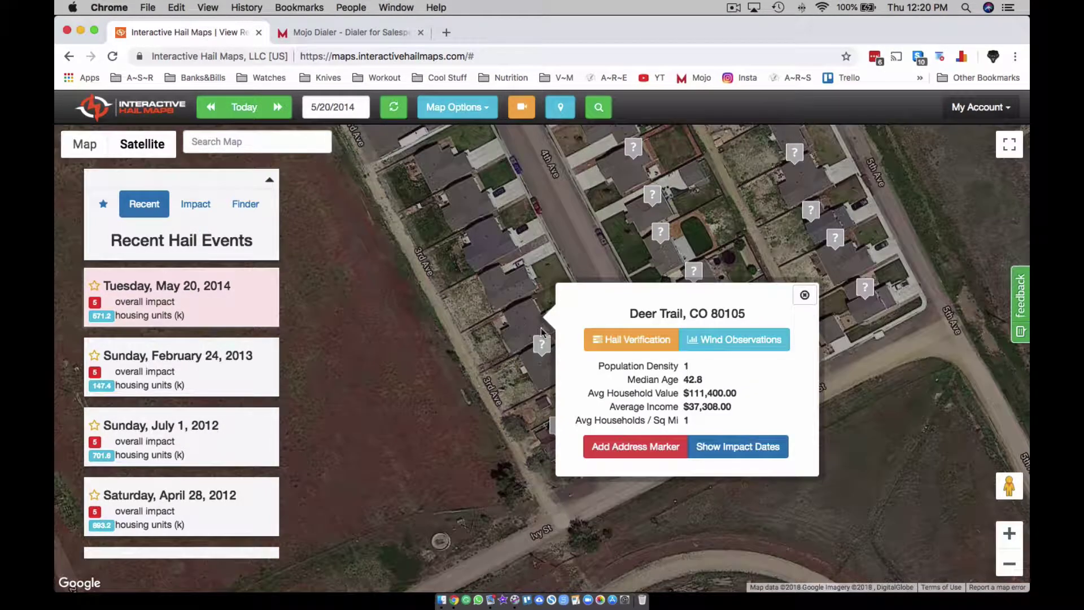
pyautogui.click(623, 447)
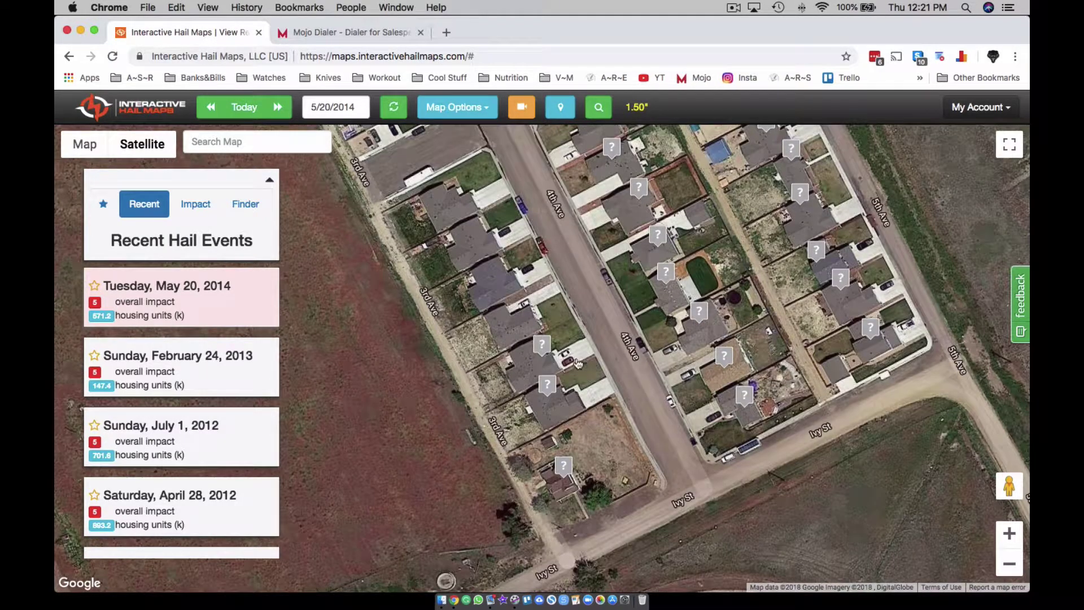
pyautogui.click(543, 346)
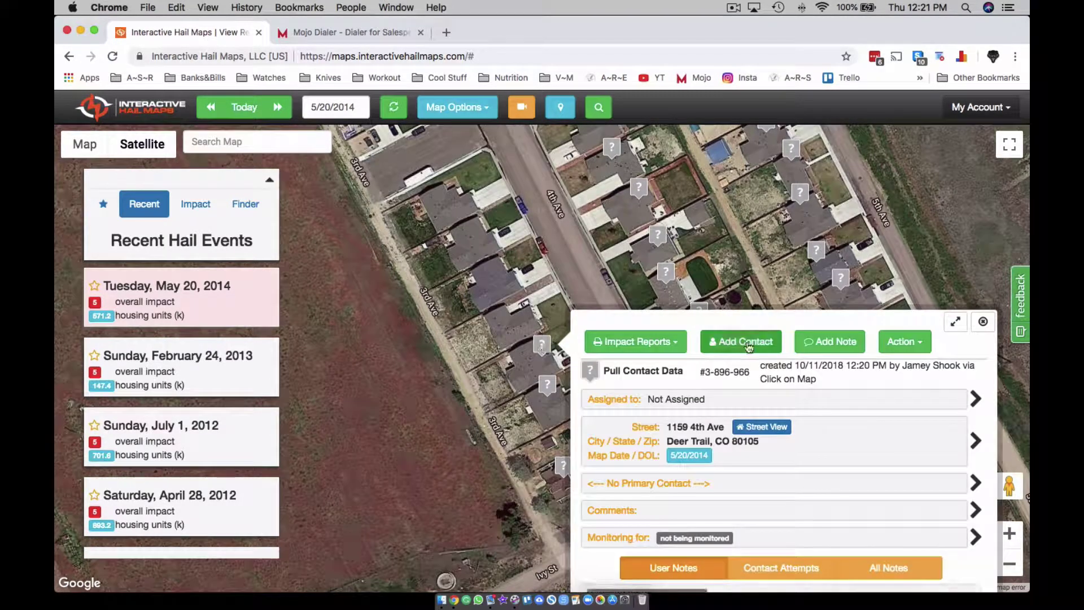
pyautogui.click(908, 342)
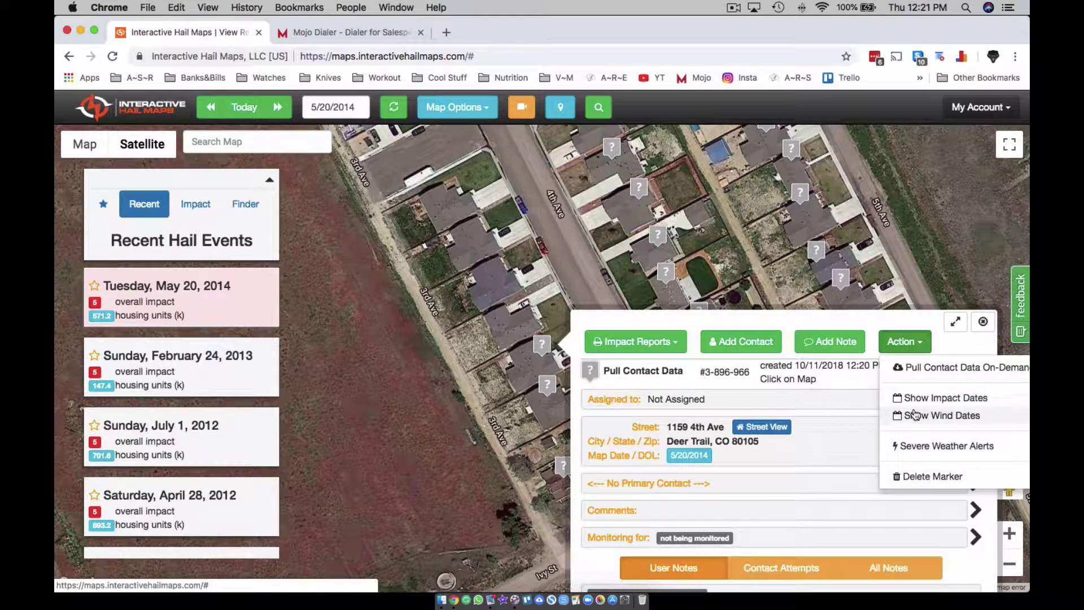
pyautogui.click(915, 371)
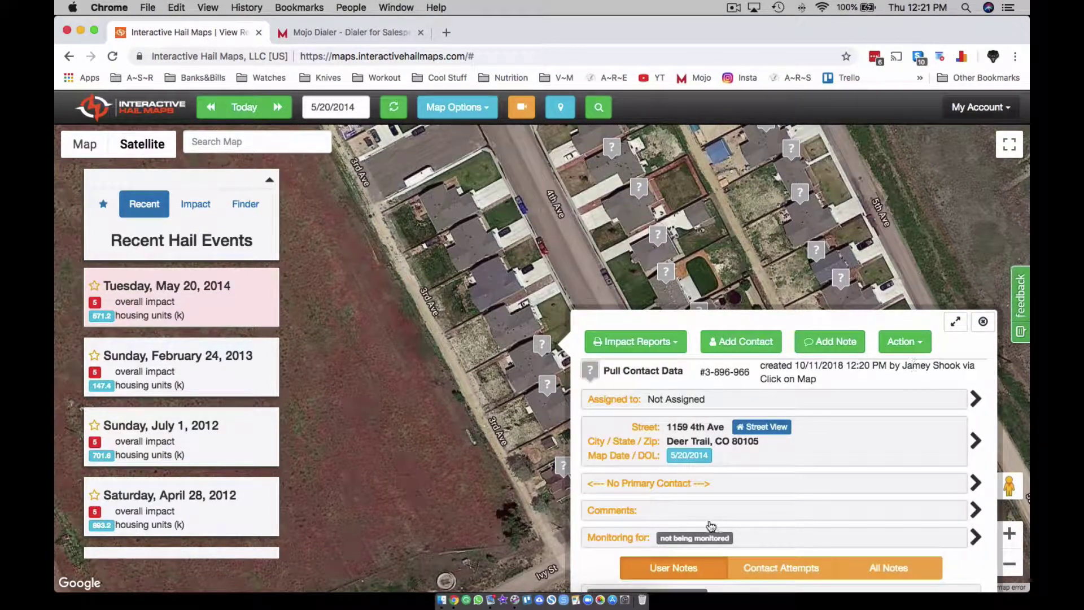
pyautogui.click(983, 322)
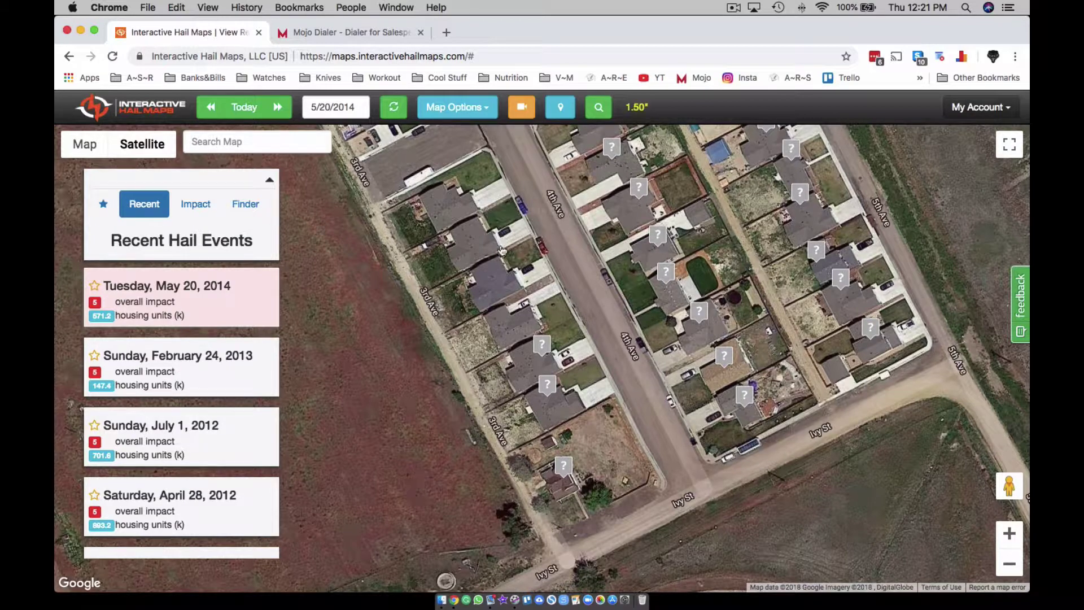
# Pull on-demand contact data for the 1171 4th Ave marker, then check the 1110 marker.
pyautogui.click(509, 332)
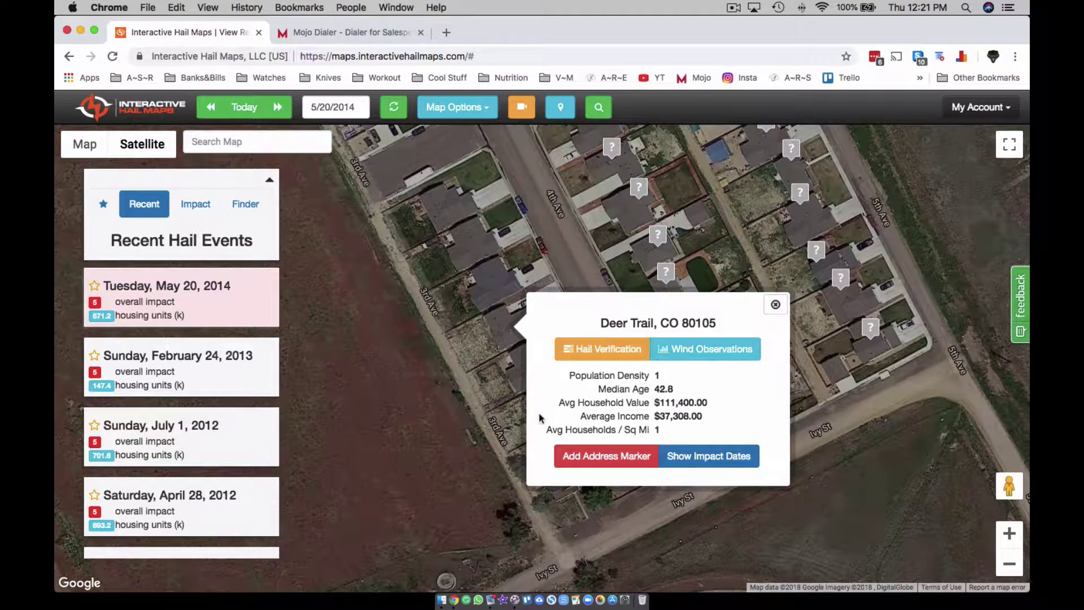
pyautogui.click(591, 455)
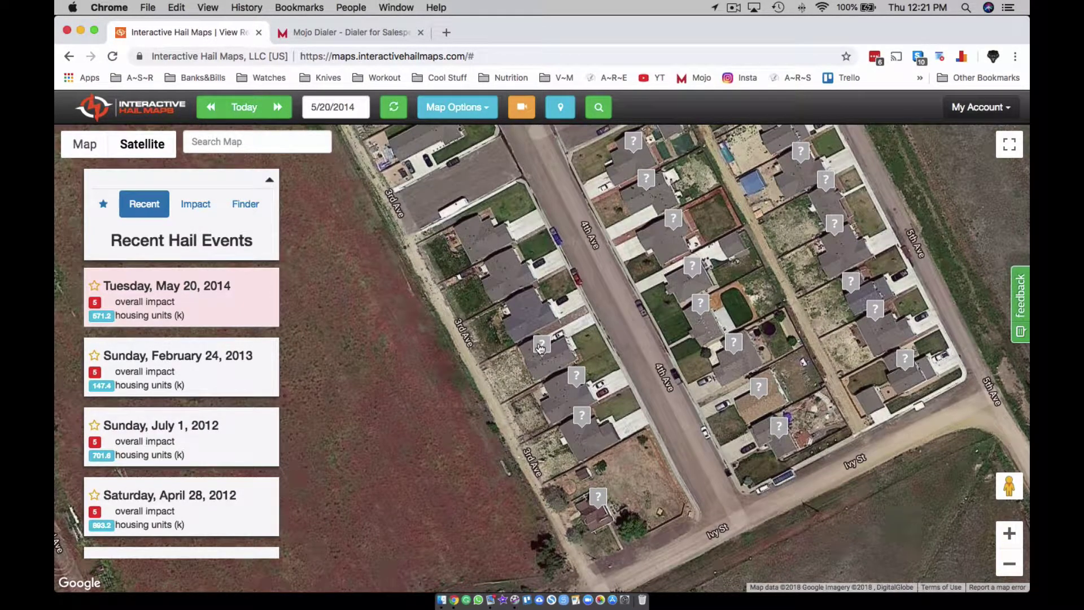
pyautogui.click(541, 346)
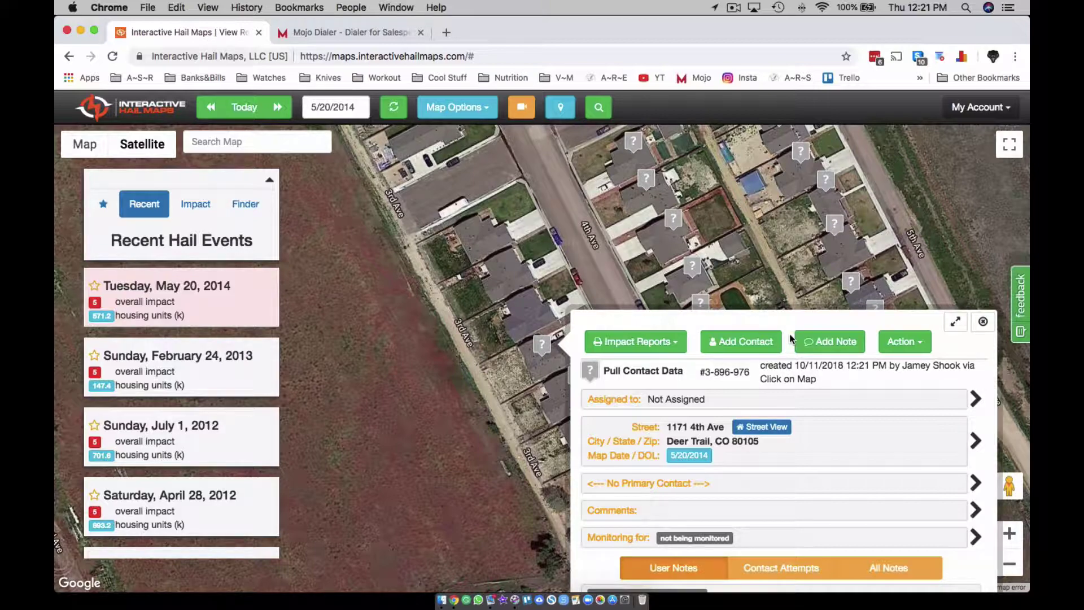
pyautogui.click(904, 341)
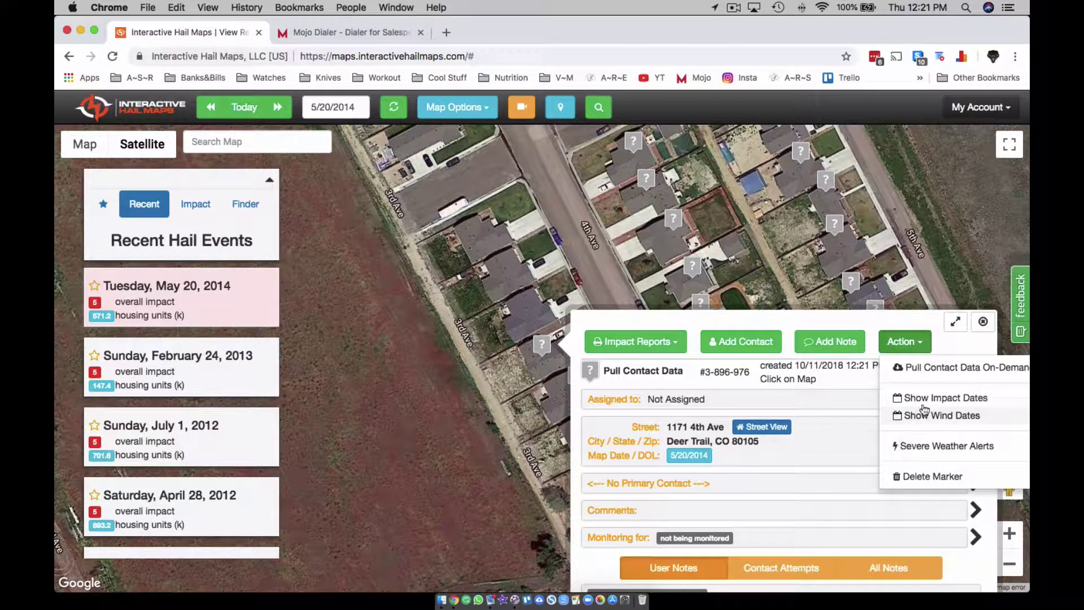
pyautogui.click(934, 368)
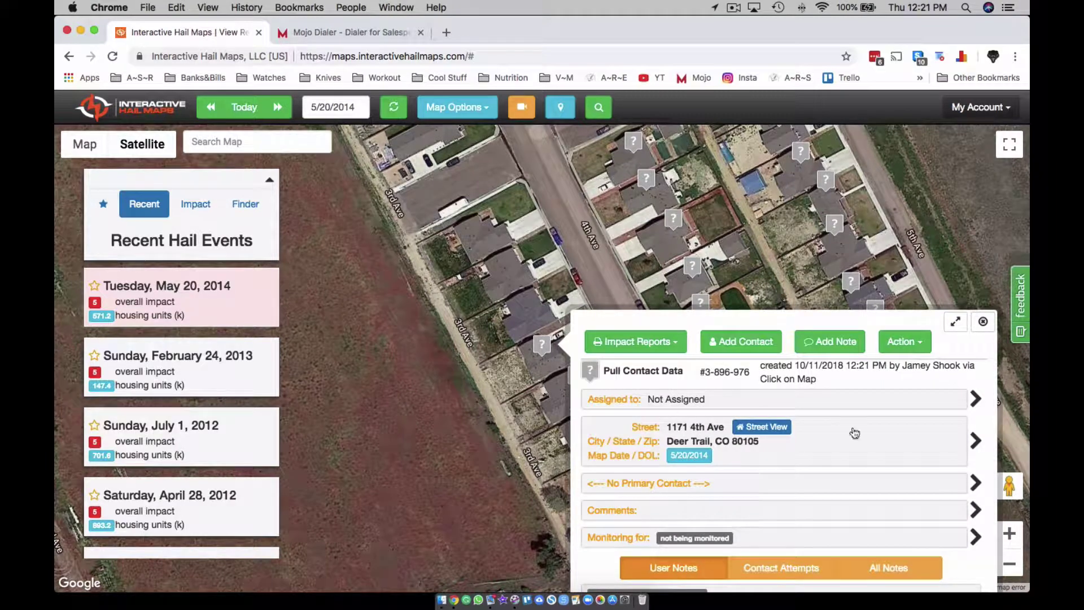
pyautogui.click(983, 321)
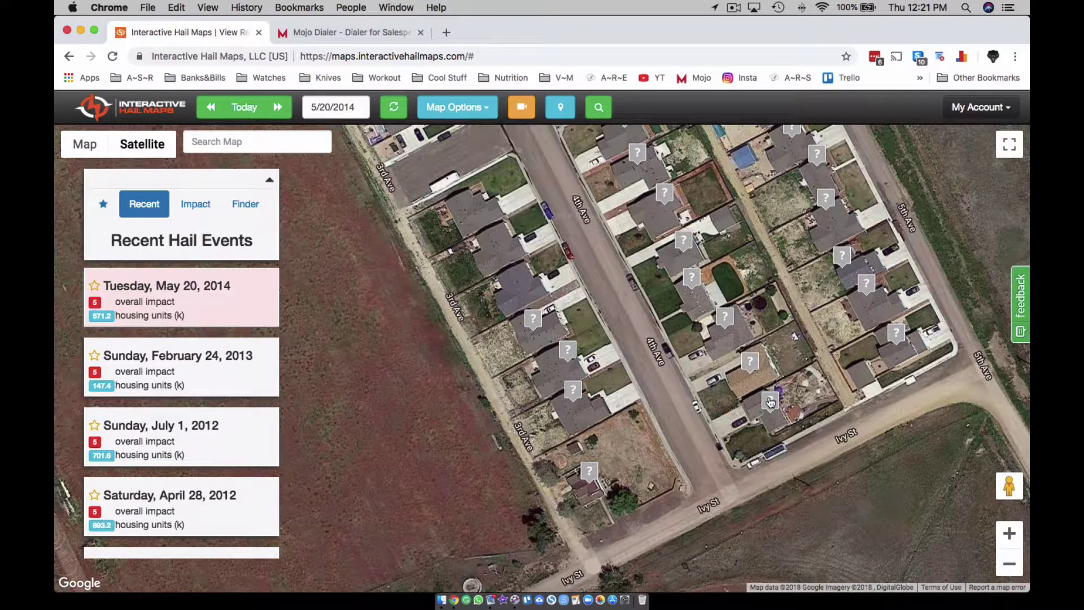
pyautogui.click(770, 402)
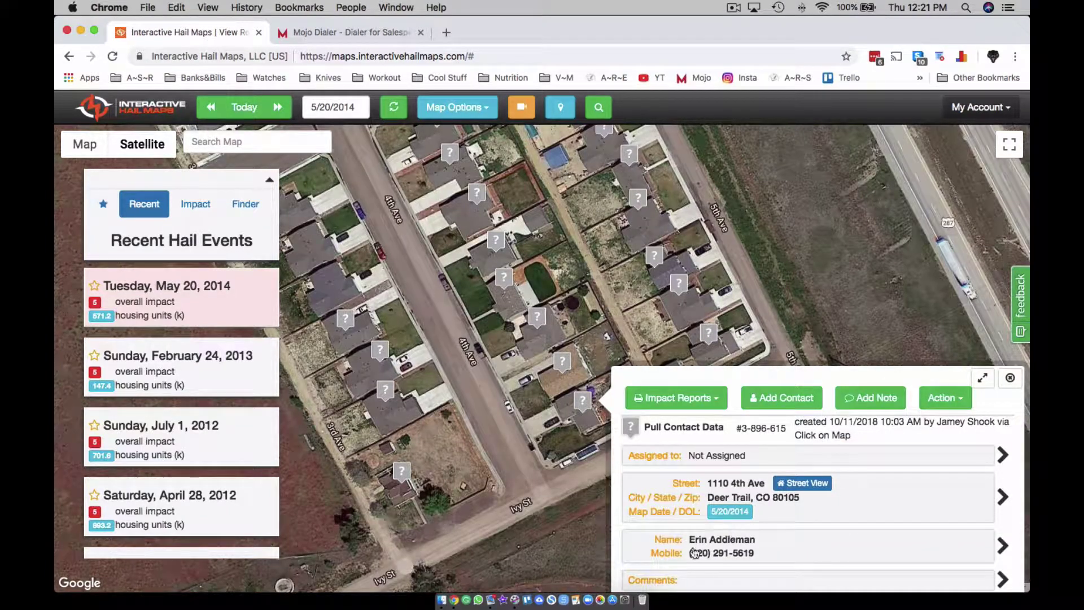
pyautogui.click(1010, 378)
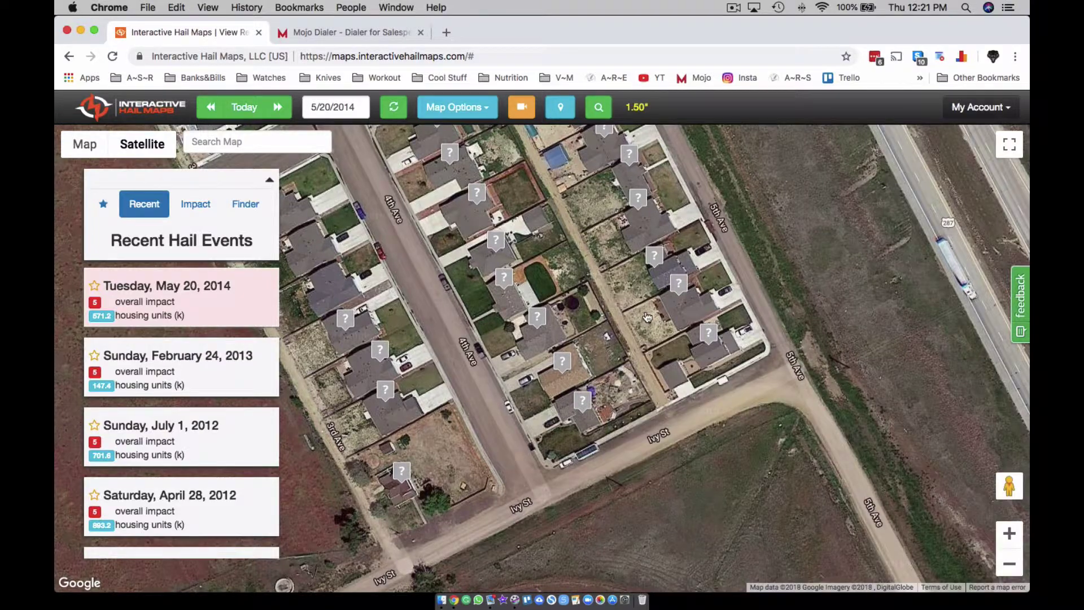
pyautogui.moveTo(659, 276); pyautogui.dragTo(735, 146)
pyautogui.moveTo(437, 180); pyautogui.dragTo(510, 335)
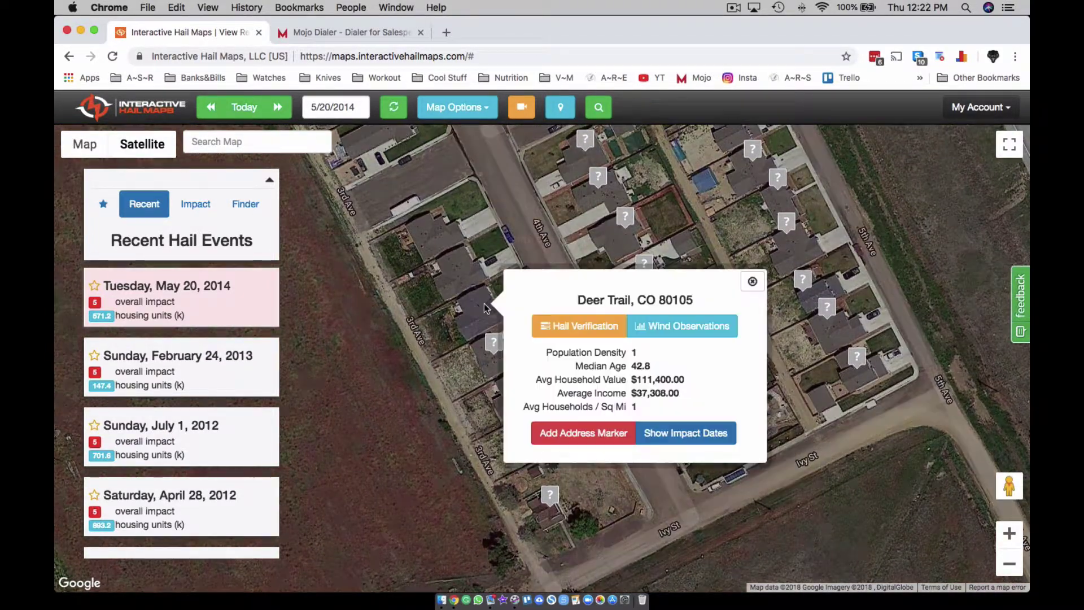
pyautogui.click(487, 306)
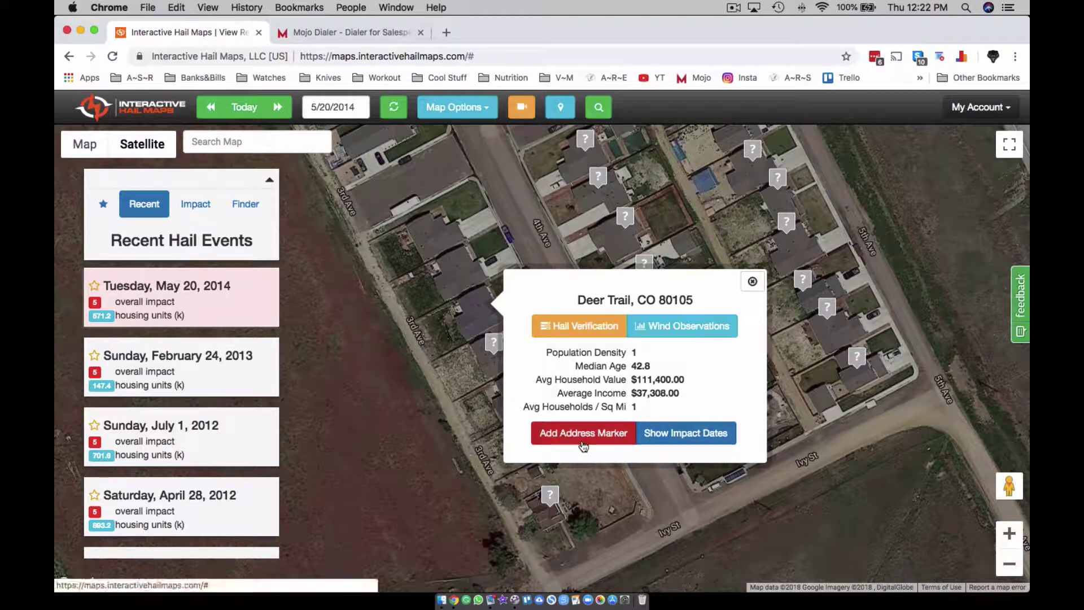
pyautogui.click(584, 445)
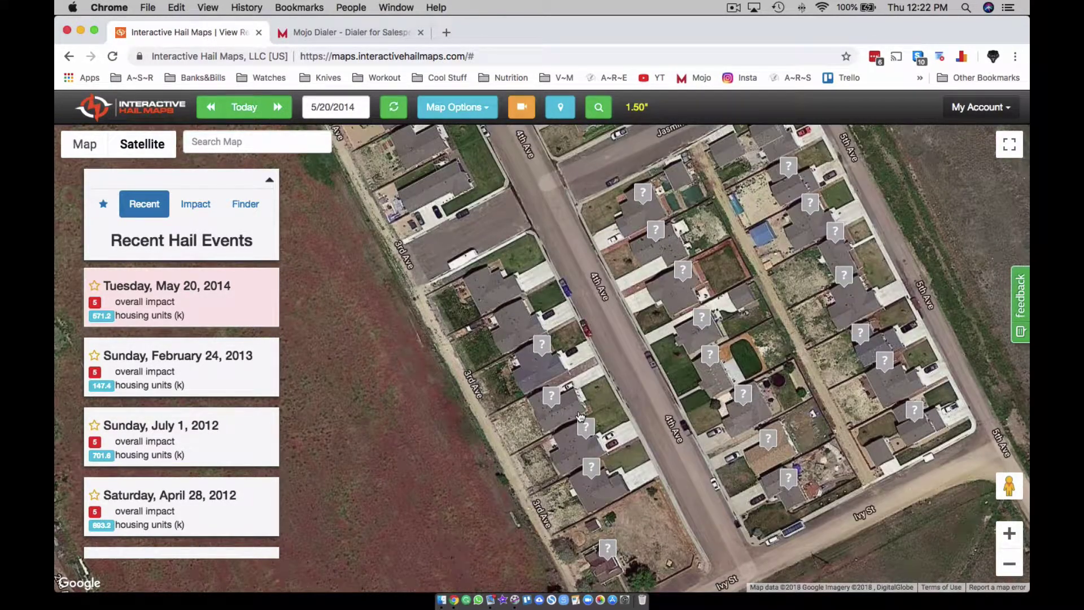
pyautogui.click(543, 344)
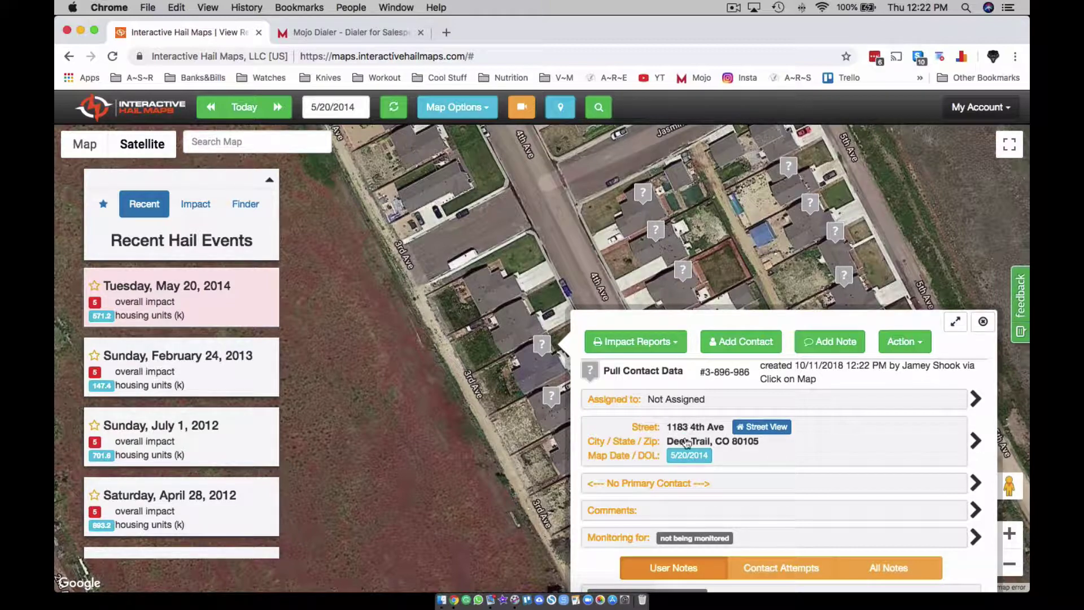
pyautogui.click(903, 341)
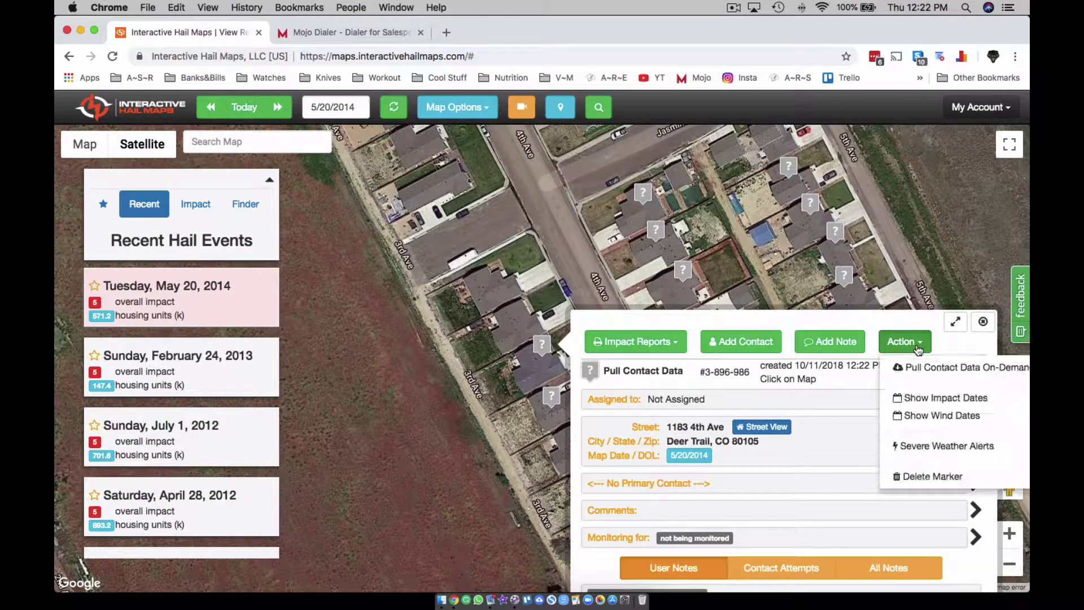
pyautogui.click(920, 369)
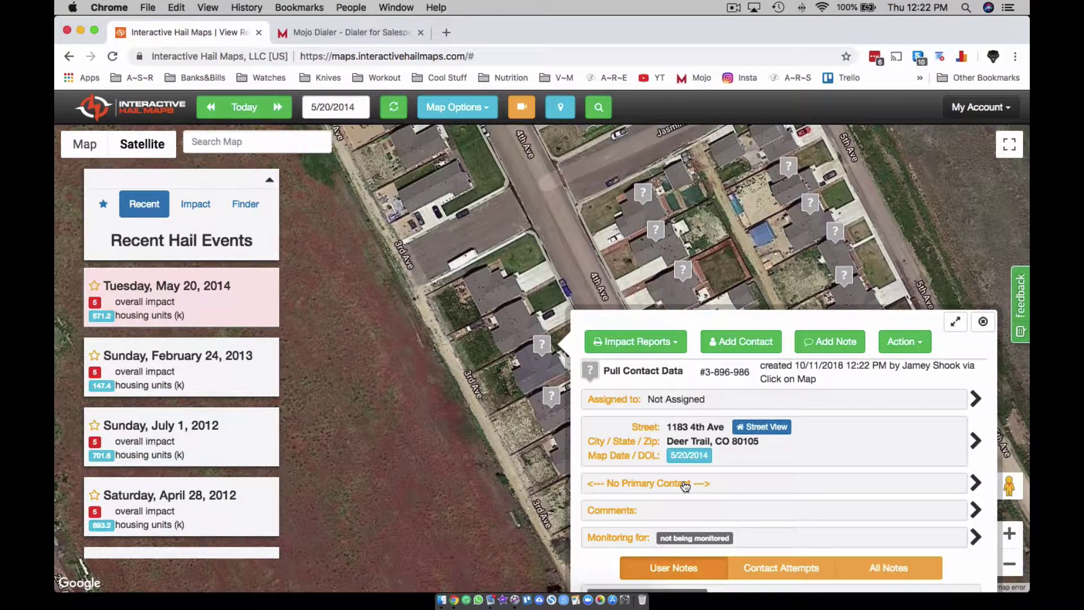
pyautogui.click(596, 261)
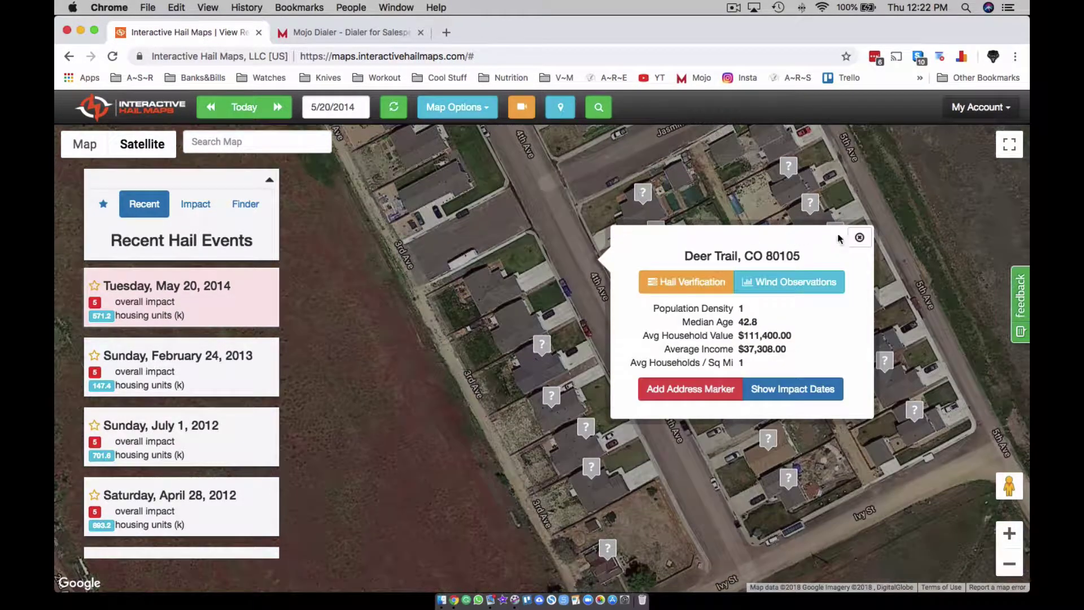
pyautogui.click(859, 237)
pyautogui.moveTo(706, 249); pyautogui.dragTo(760, 537)
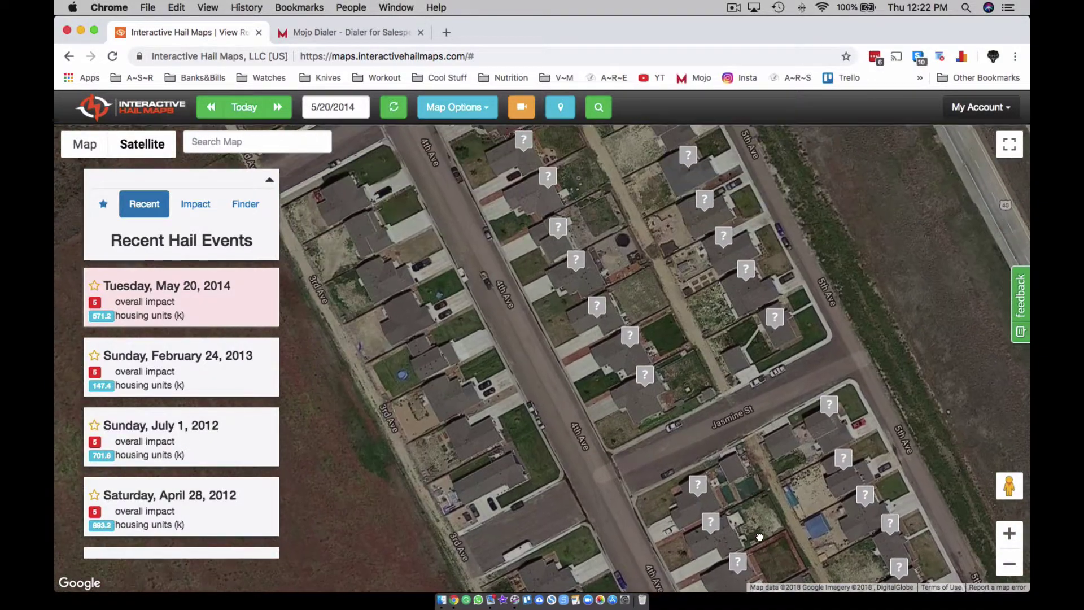
pyautogui.moveTo(530, 152); pyautogui.dragTo(595, 306)
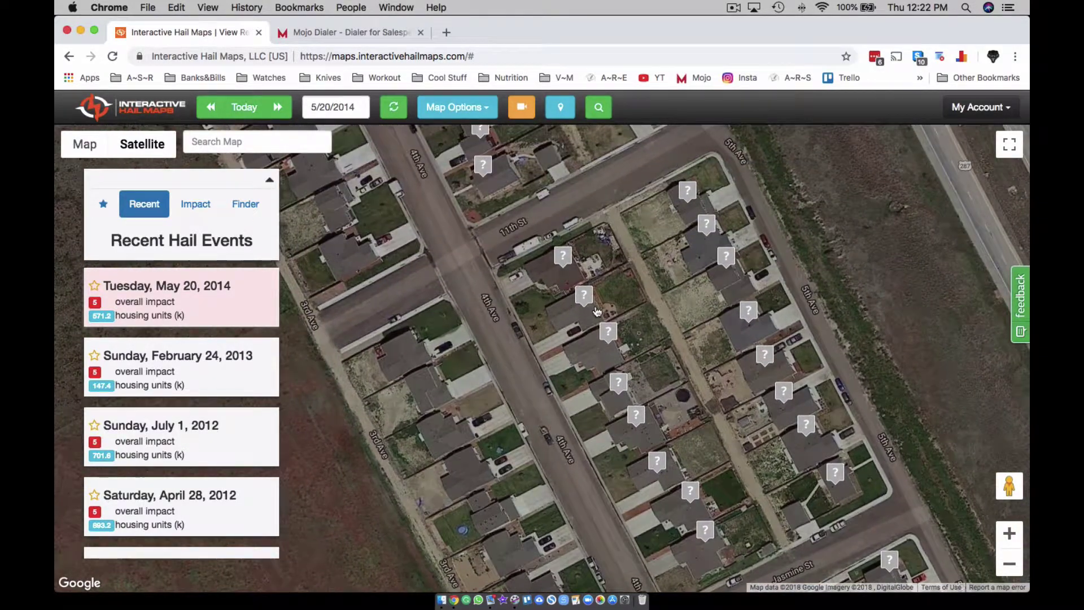
pyautogui.click(563, 256)
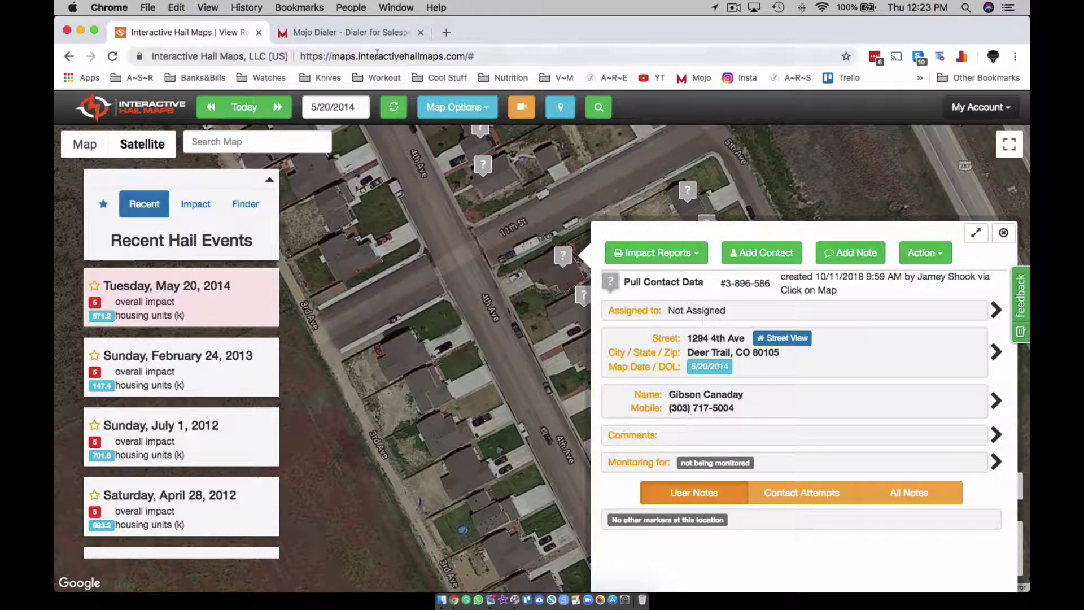
# Switch from the hail map to the Mojo Dialer website tab.
pyautogui.click(339, 33)
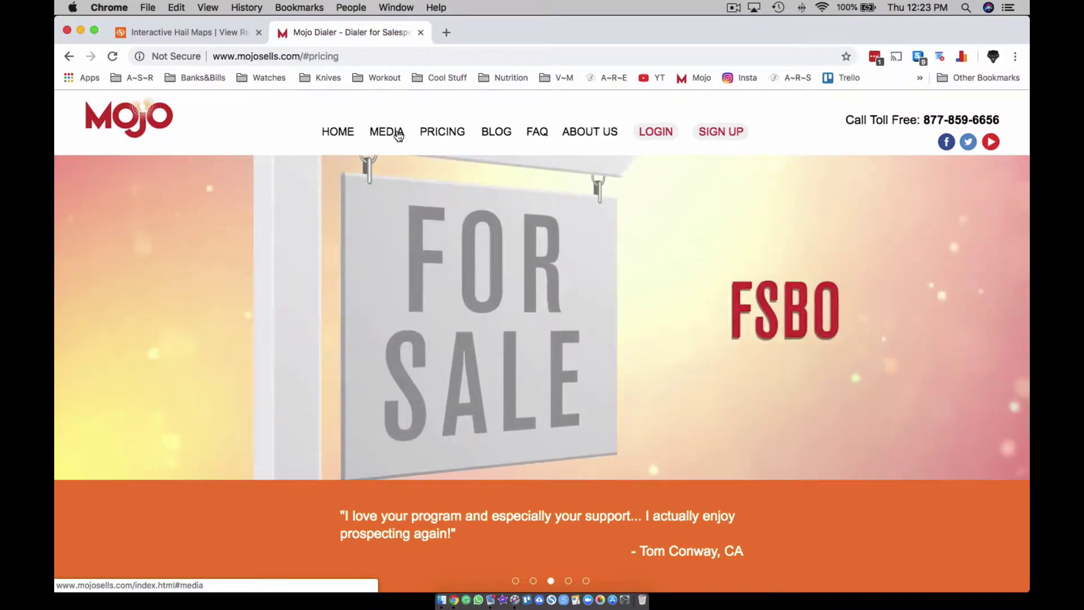
# Scroll the Mojo home page past the features to the Pricing Examples and Lead Store.
pyautogui.click(343, 133)
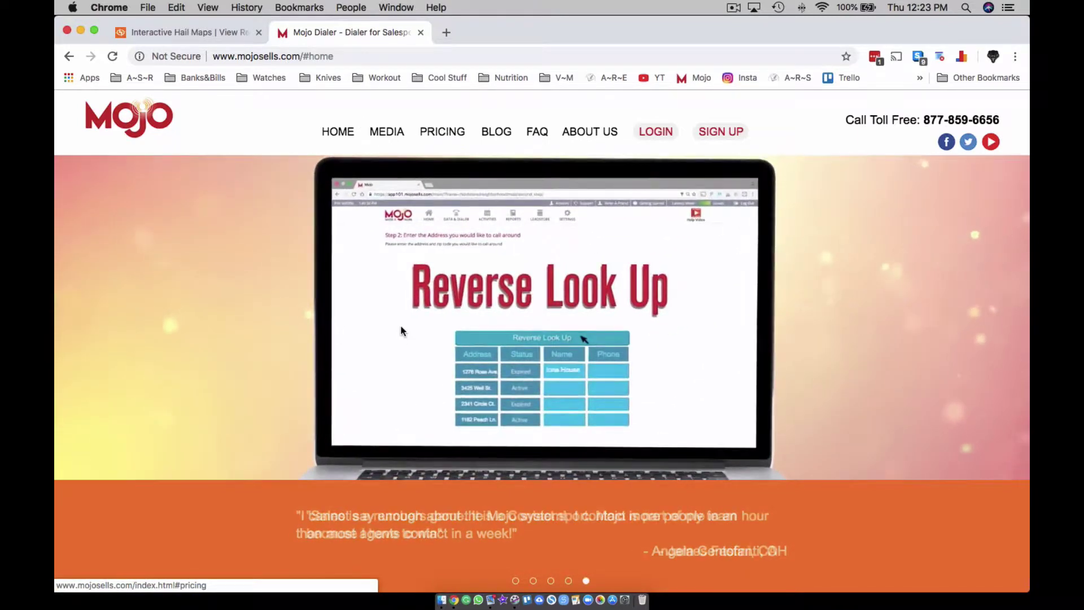
pyautogui.scroll(-4, 401, 327)
pyautogui.scroll(-5, 401, 327)
pyautogui.scroll(-1, 401, 327)
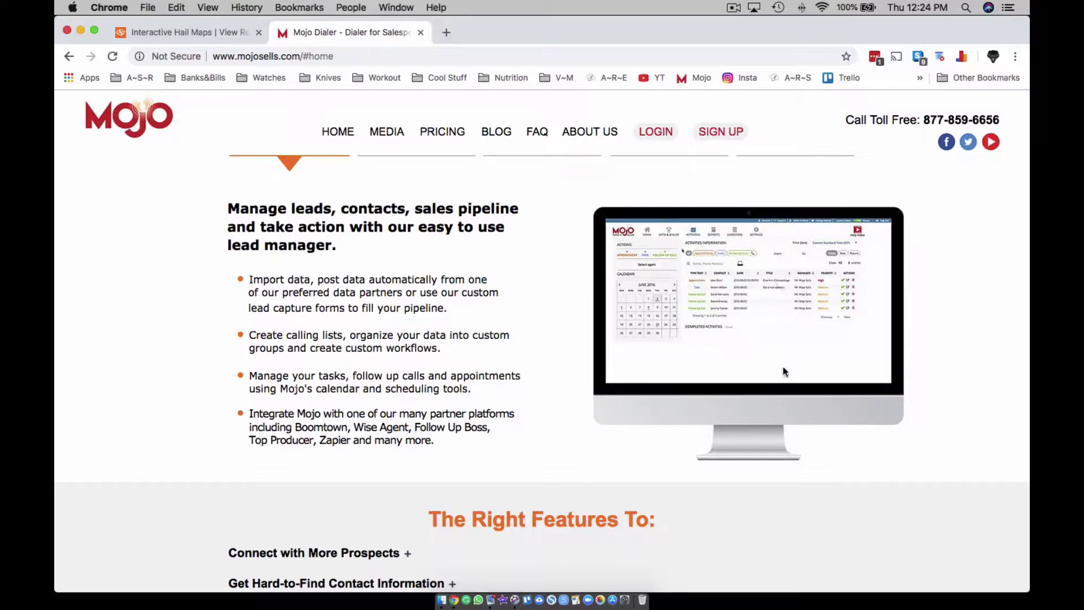
pyautogui.scroll(-2, 675, 317)
pyautogui.scroll(-4, 674, 317)
pyautogui.scroll(-2, 674, 317)
pyautogui.scroll(-1, 932, 346)
pyautogui.scroll(-5, 932, 346)
pyautogui.scroll(-1, 932, 346)
pyautogui.scroll(-3, 932, 347)
pyautogui.scroll(-4, 931, 346)
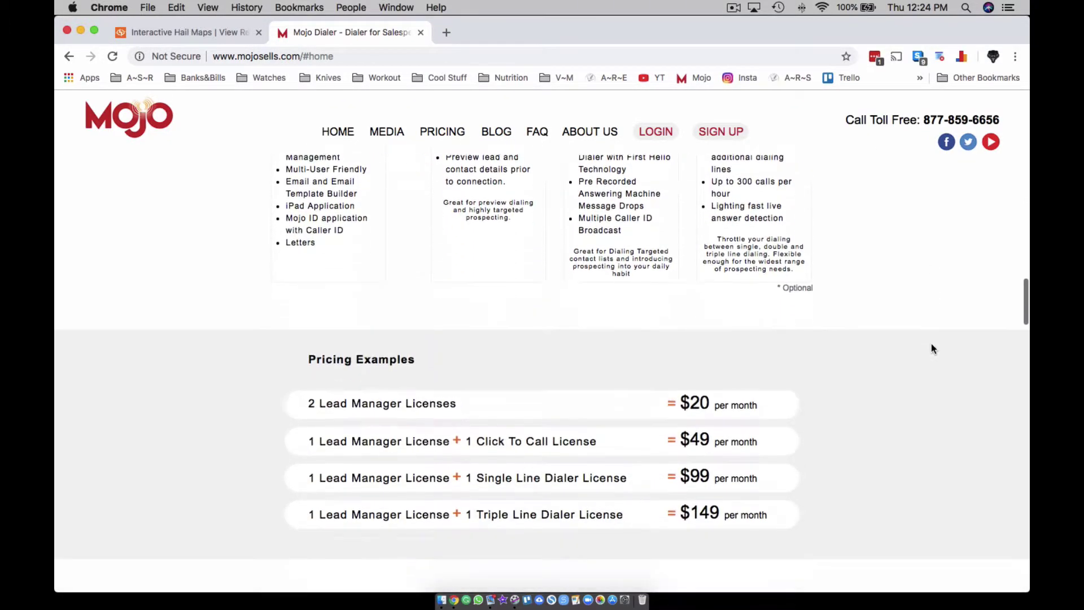
pyautogui.scroll(-2, 932, 346)
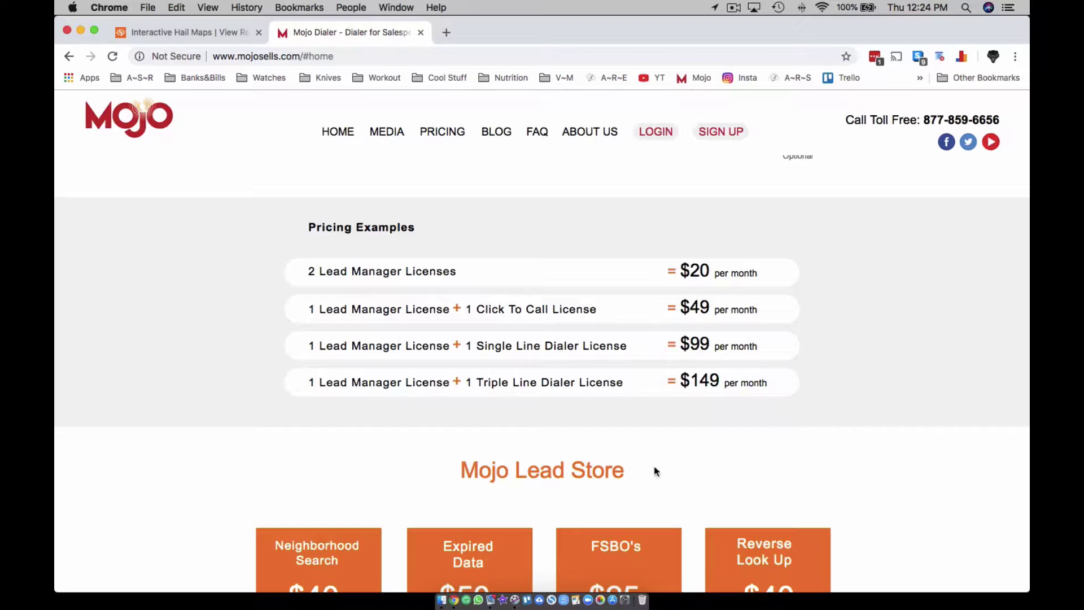
# Scroll back up to the Mojo Lead Manager feature overview.
pyautogui.scroll(2, 599, 357)
pyautogui.scroll(5, 600, 357)
pyautogui.scroll(5, 600, 357)
pyautogui.scroll(6, 600, 357)
pyautogui.scroll(4, 600, 358)
pyautogui.scroll(6, 600, 357)
pyautogui.scroll(6, 600, 358)
pyautogui.scroll(-3, 600, 357)
pyautogui.scroll(-1, 600, 357)
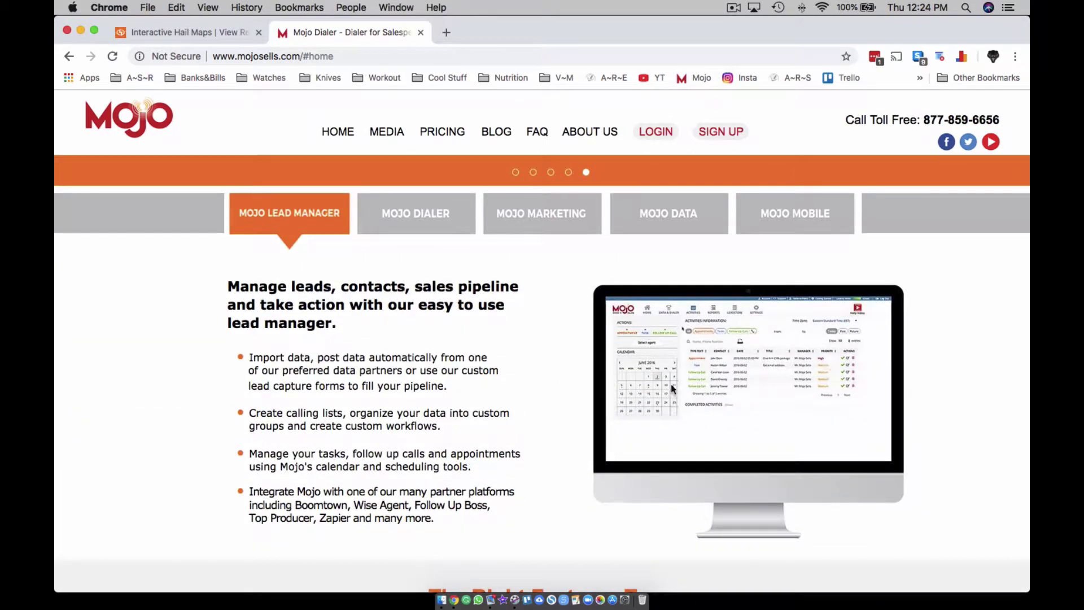
# Bring up the lead manager section listing Boomtown and Zapier integrations and its feature list.
pyautogui.scroll(10, 696, 357)
pyautogui.scroll(2, 697, 357)
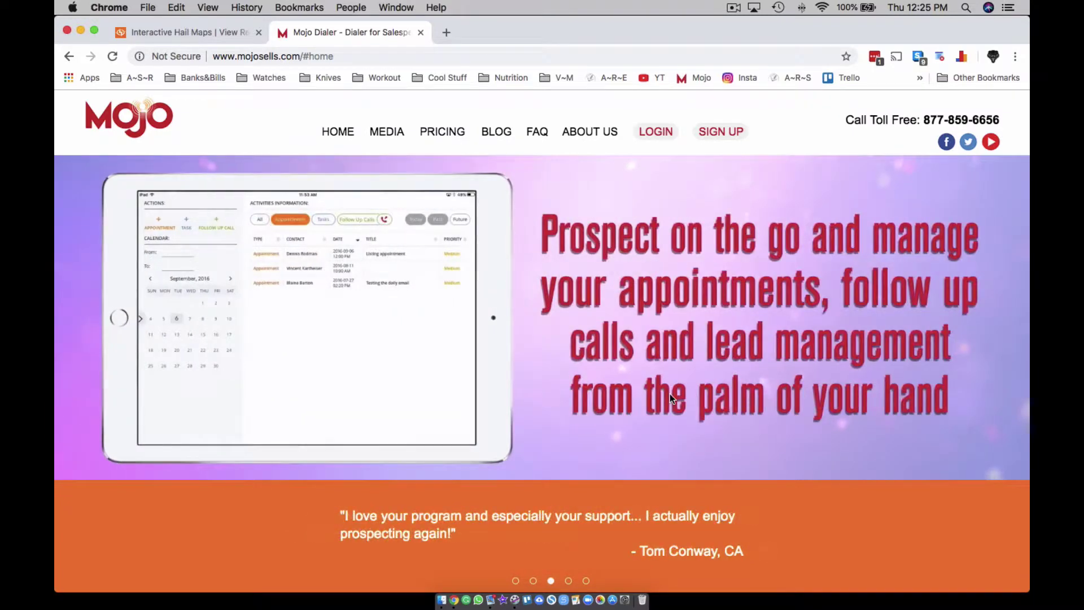
pyautogui.scroll(-5, 670, 395)
pyautogui.scroll(-3, 670, 395)
pyautogui.scroll(-2, 669, 394)
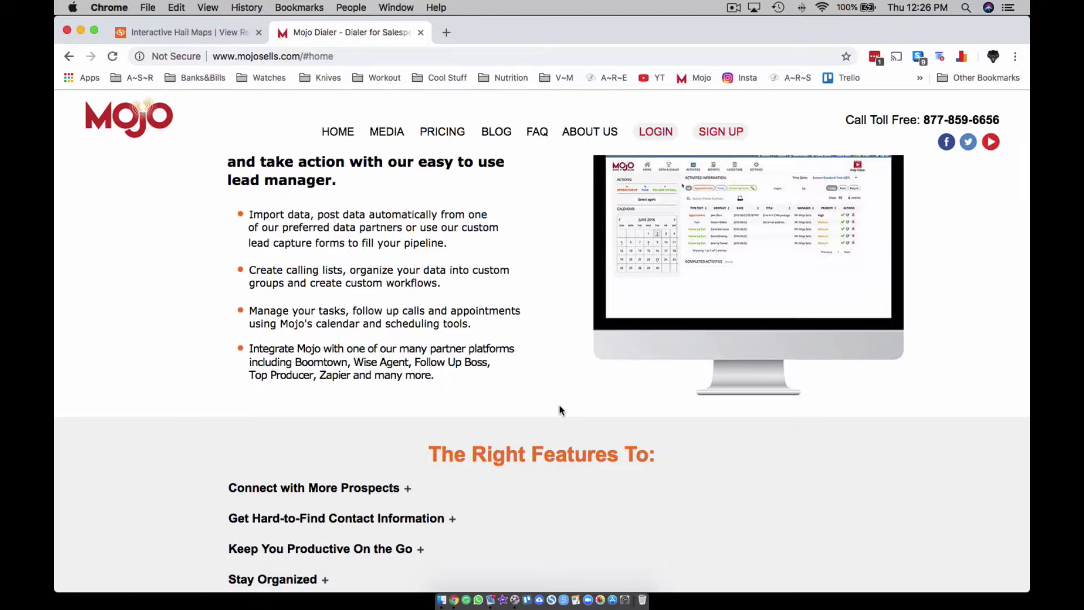
# Scroll to Mojo's Menu Pricing and Pricing Examples.
pyautogui.scroll(3, 559, 405)
pyautogui.scroll(-8, 559, 404)
pyautogui.scroll(-5, 559, 405)
pyautogui.scroll(-3, 559, 405)
pyautogui.scroll(-4, 559, 405)
pyautogui.scroll(-3, 559, 401)
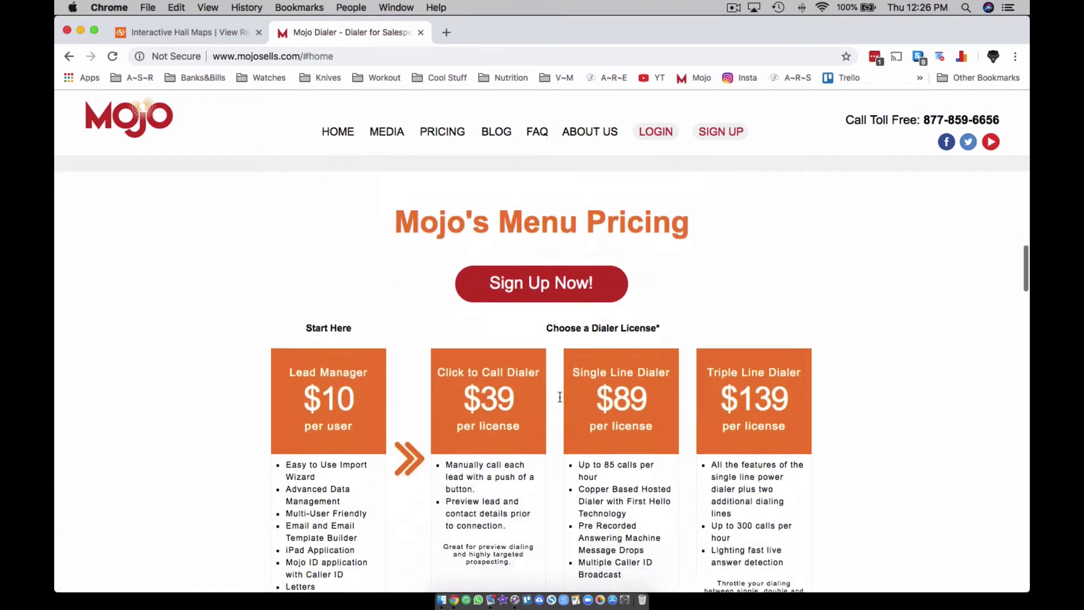
pyautogui.scroll(-3, 559, 397)
pyautogui.scroll(-3, 559, 395)
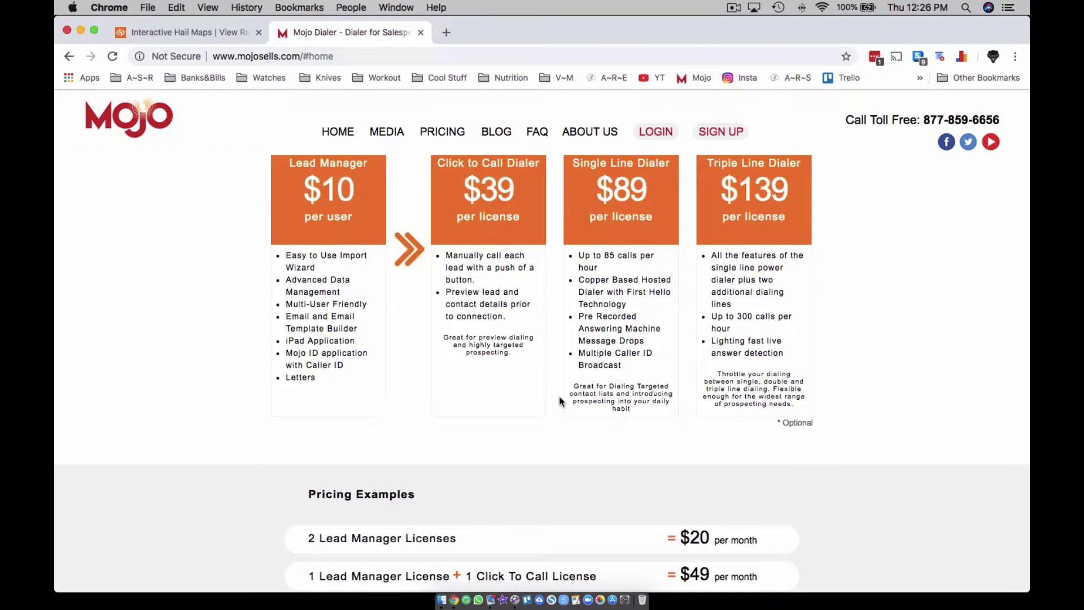
pyautogui.scroll(-9, 559, 395)
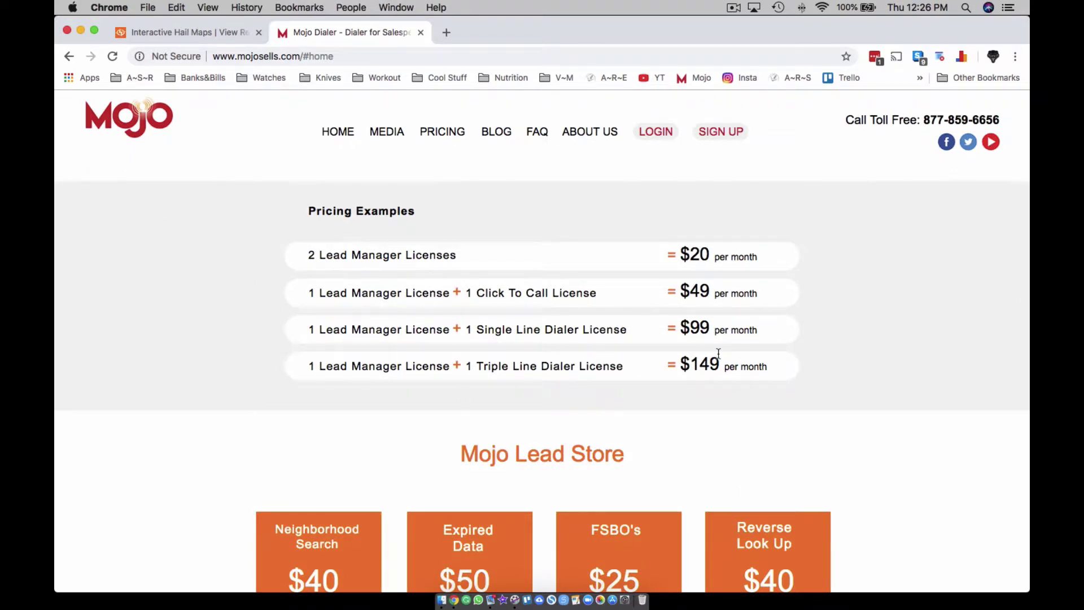
pyautogui.click(192, 34)
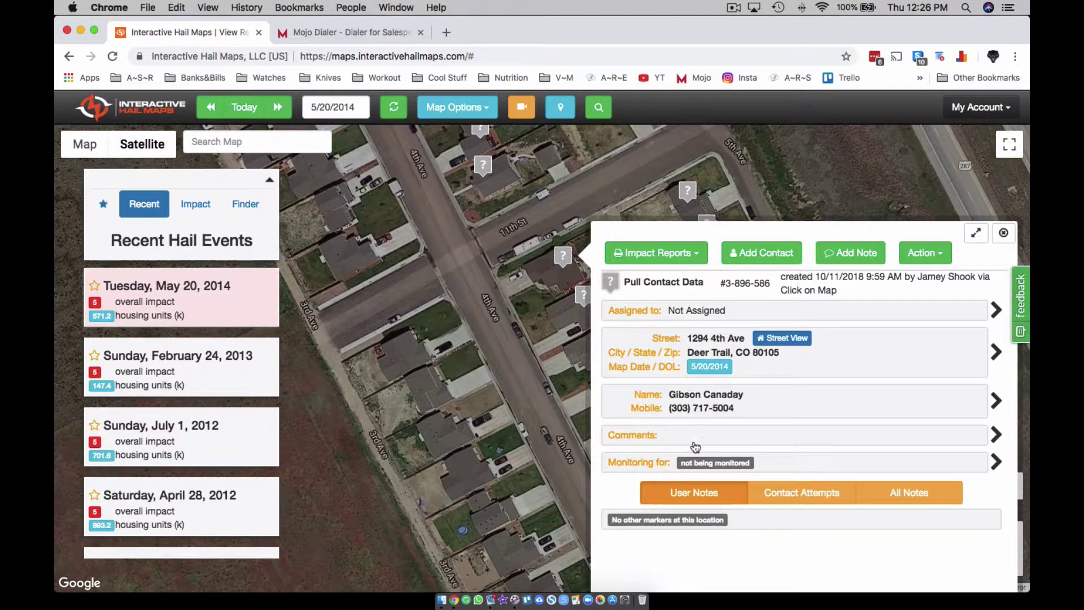
pyautogui.click(368, 33)
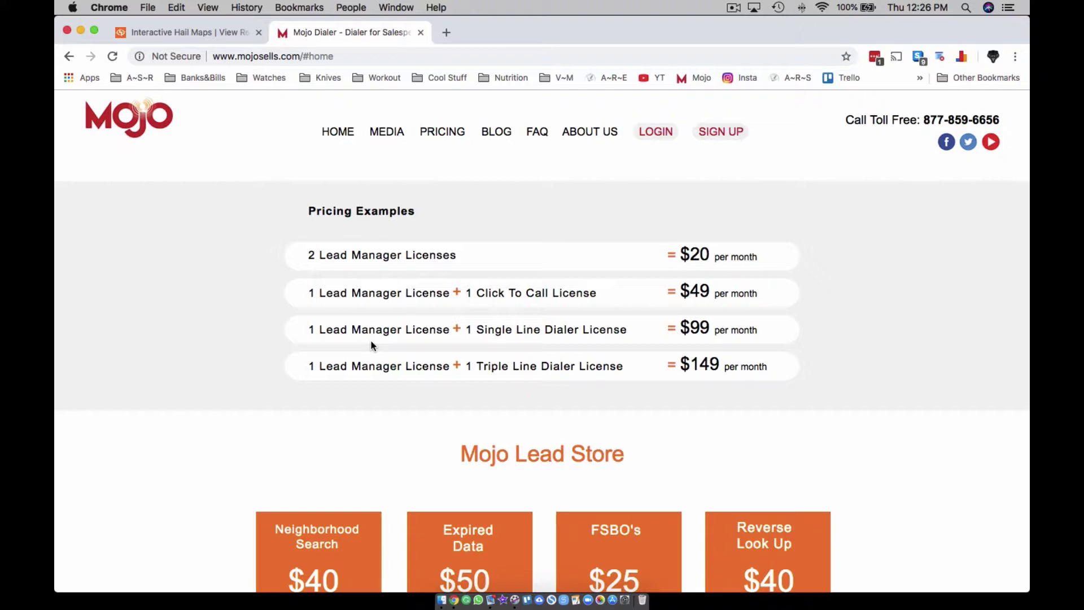
pyautogui.scroll(-2, 521, 417)
pyautogui.scroll(-8, 521, 416)
pyautogui.scroll(-2, 520, 416)
pyautogui.scroll(5, 521, 417)
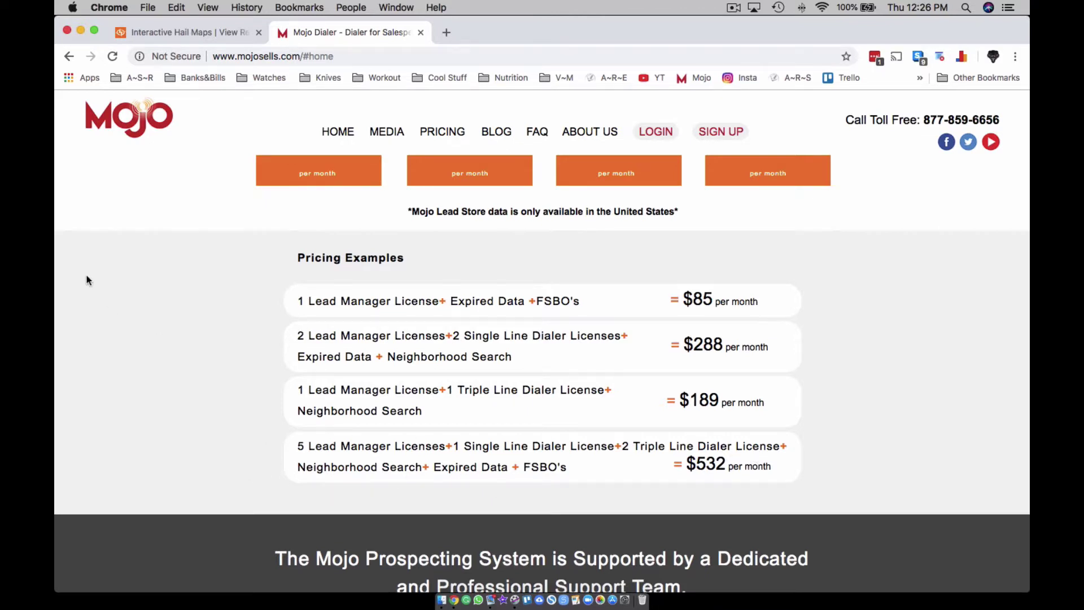
pyautogui.click(150, 33)
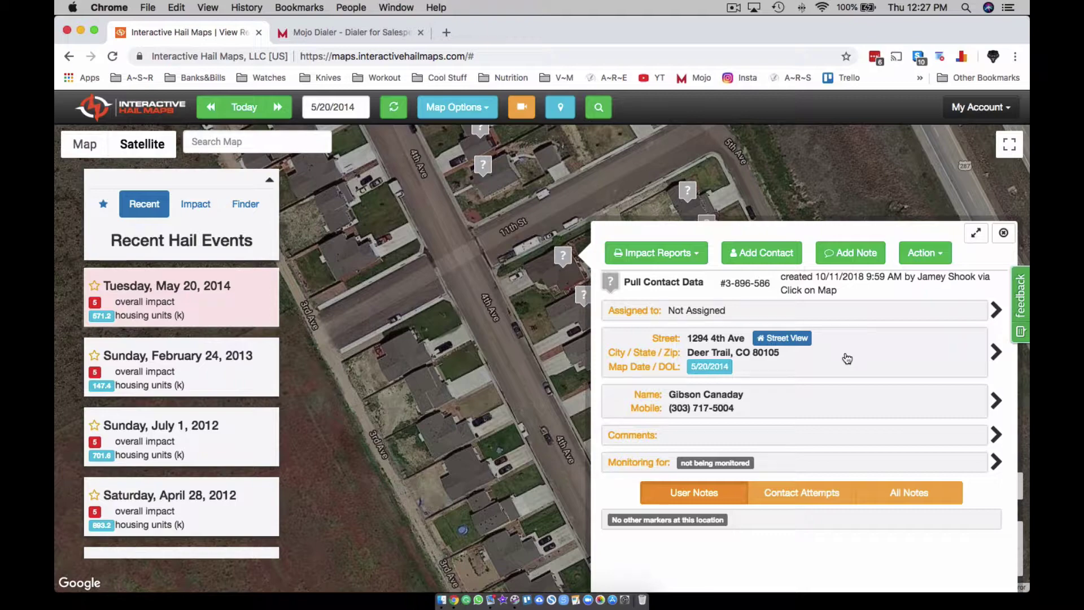
pyautogui.click(370, 37)
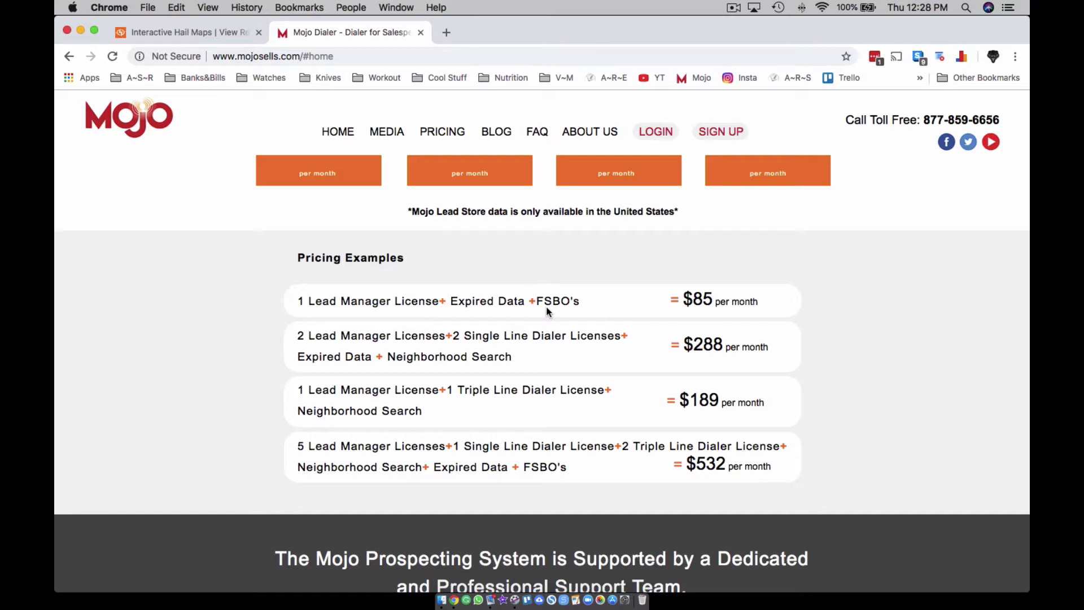
pyautogui.click(192, 32)
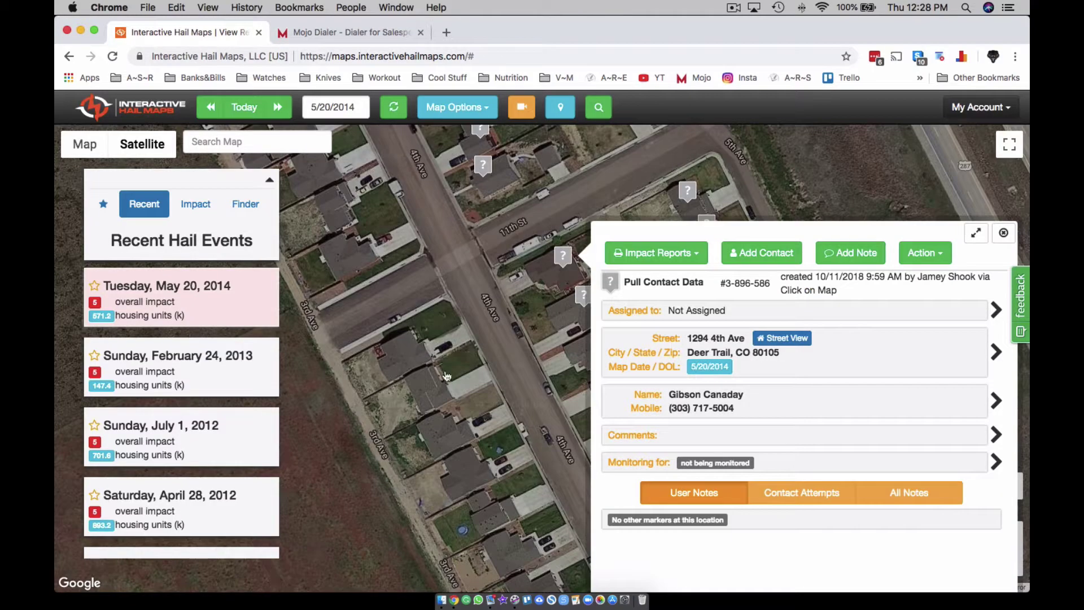
pyautogui.click(1004, 232)
pyautogui.moveTo(654, 385); pyautogui.dragTo(679, 222)
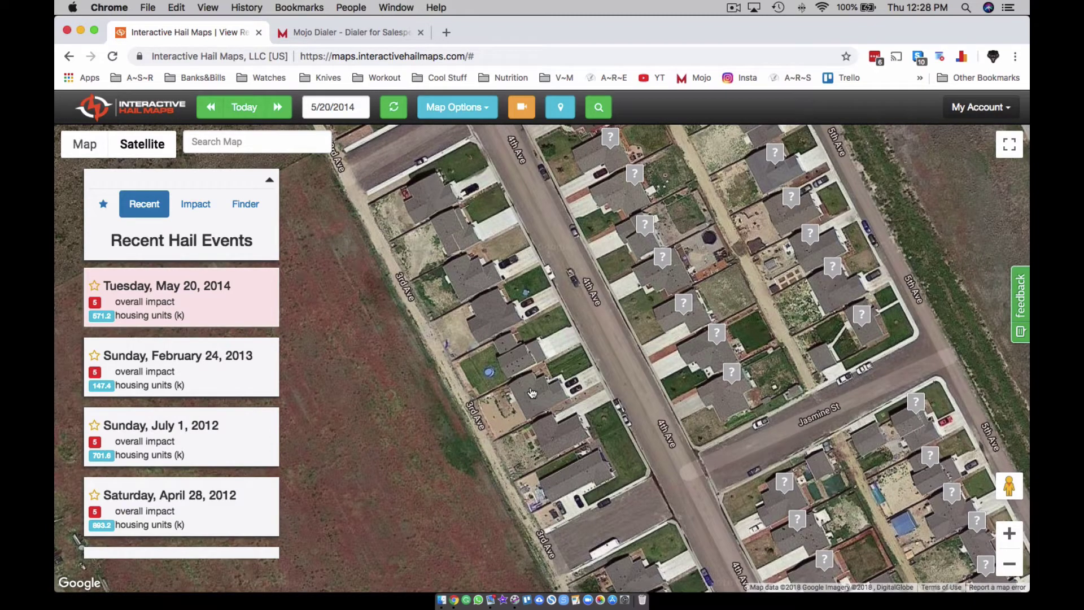
pyautogui.click(532, 392)
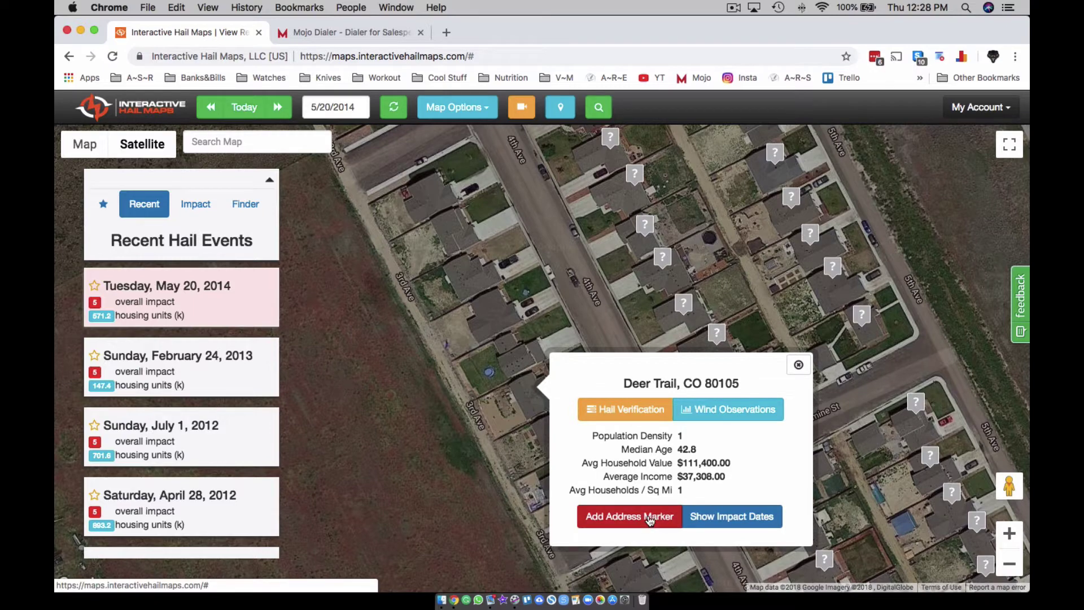
pyautogui.click(649, 519)
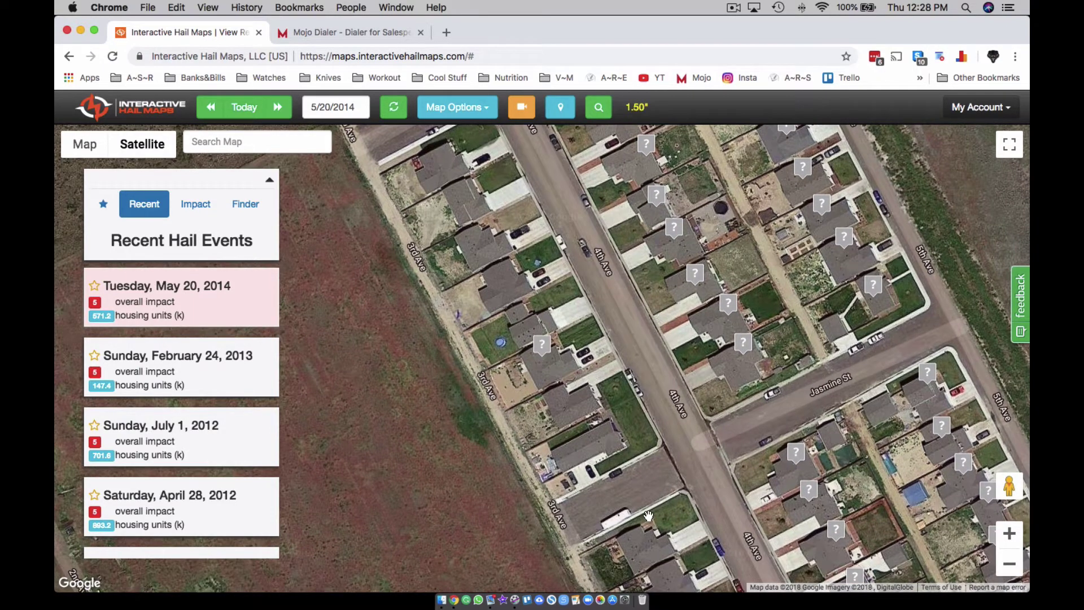
pyautogui.click(541, 348)
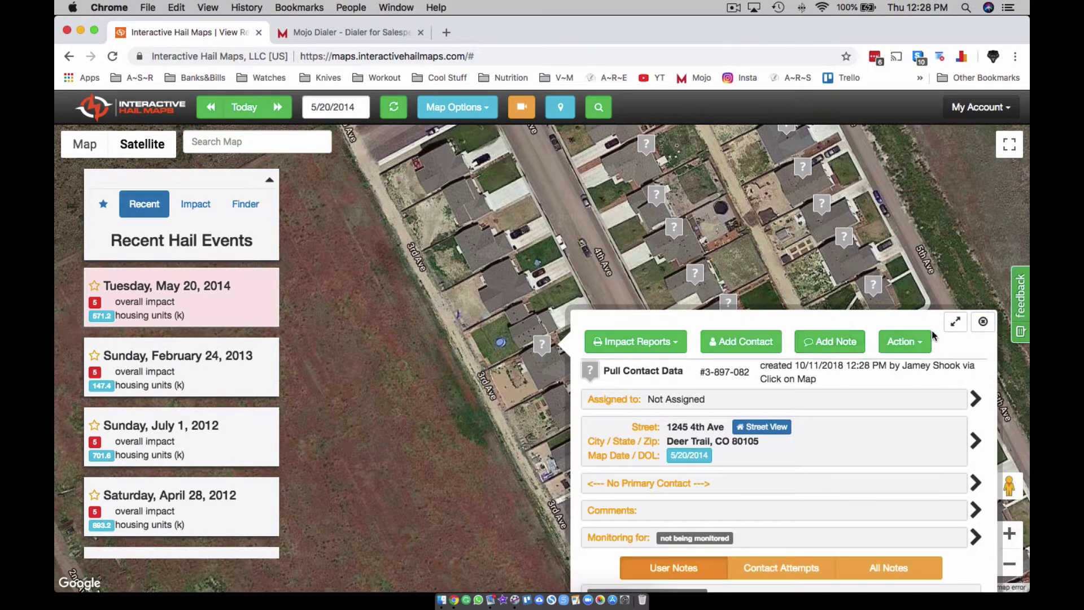
pyautogui.click(925, 342)
pyautogui.click(916, 368)
pyautogui.click(983, 321)
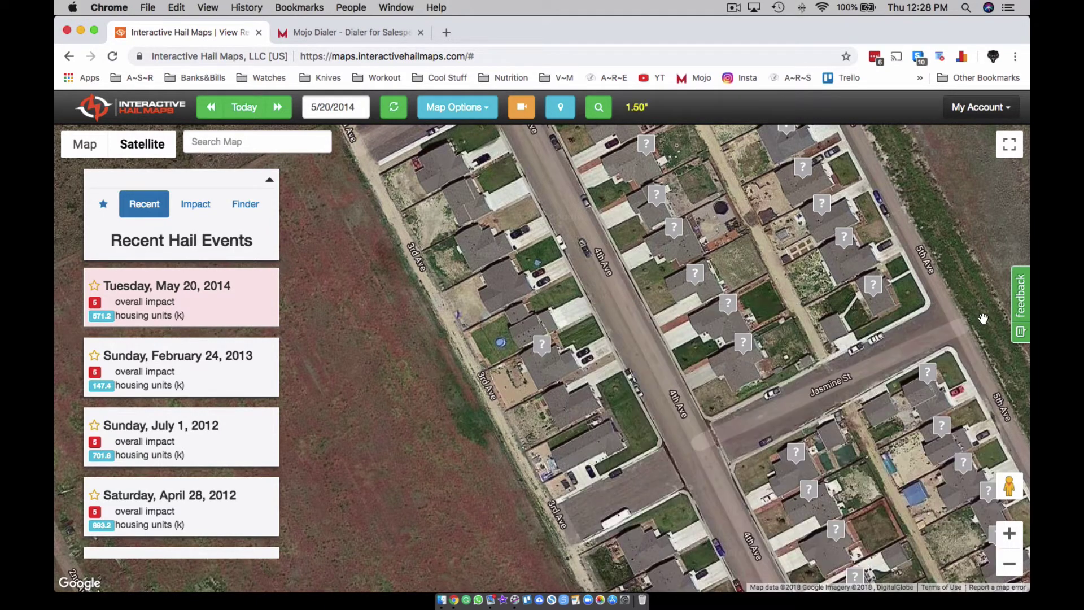
# Mark 1205 4th Ave and pull its owner contact data on demand.
pyautogui.click(598, 450)
pyautogui.click(695, 550)
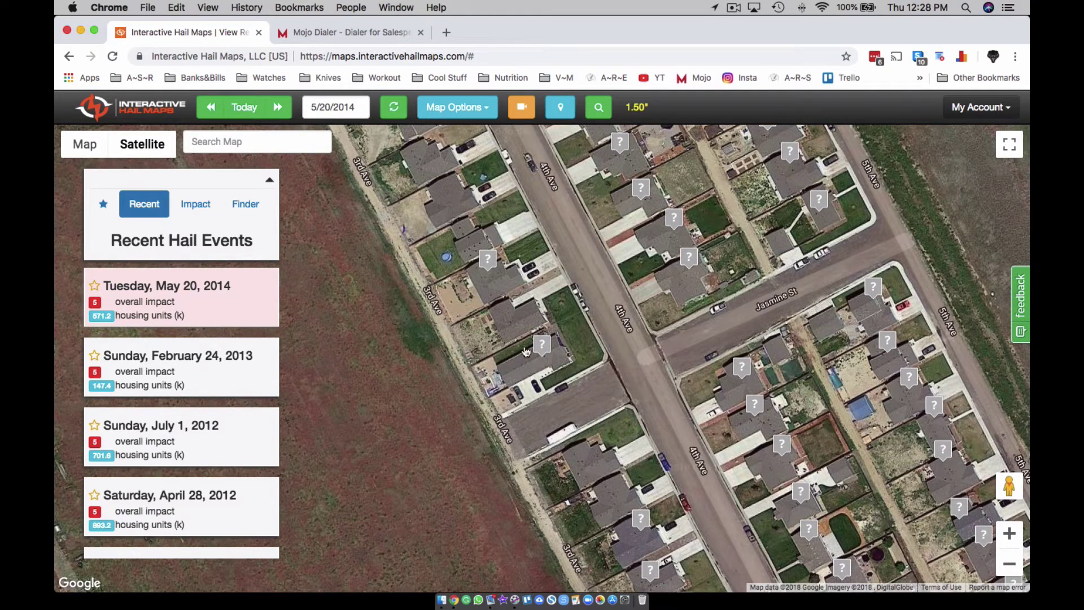
pyautogui.click(545, 346)
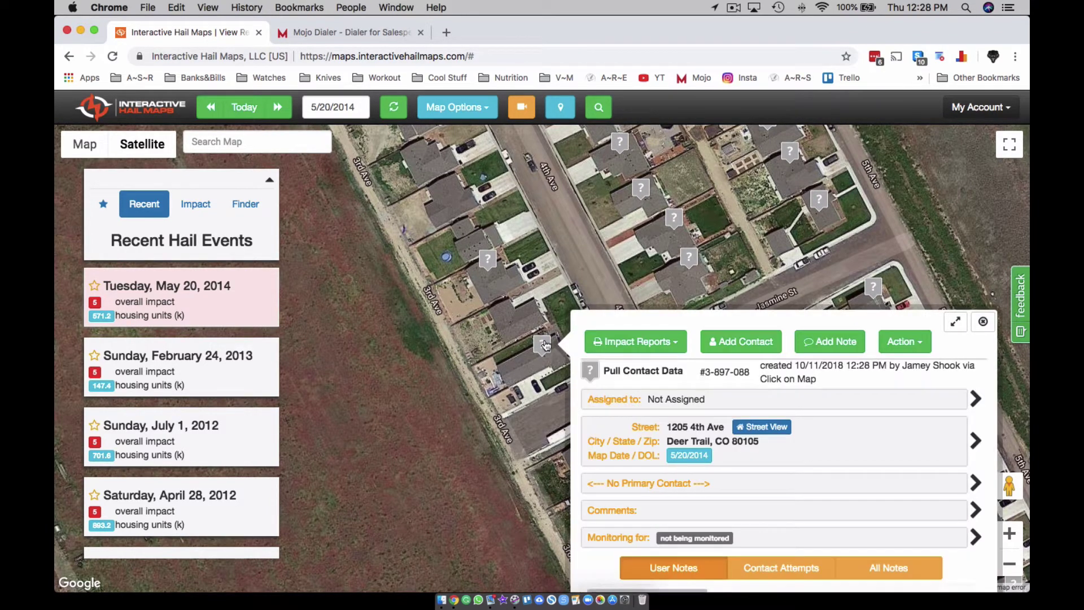
pyautogui.click(910, 343)
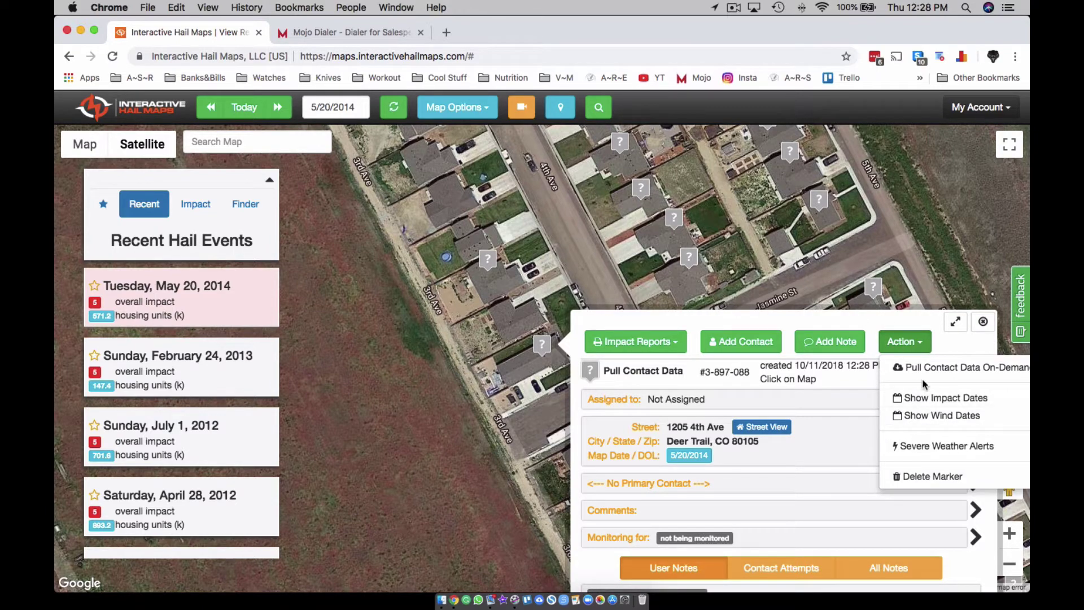
pyautogui.click(922, 370)
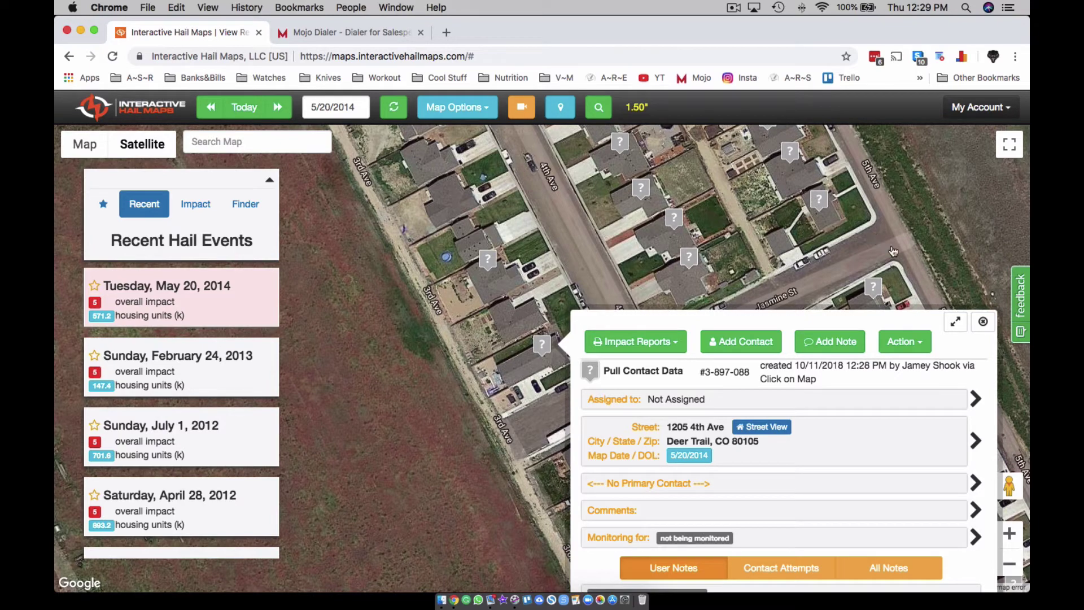
pyautogui.click(983, 322)
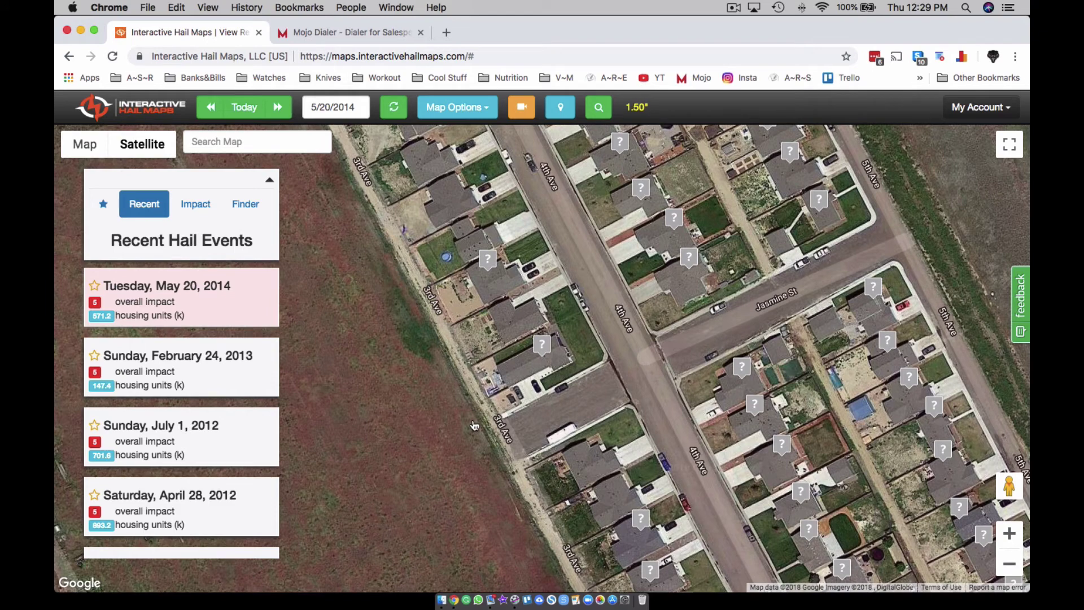